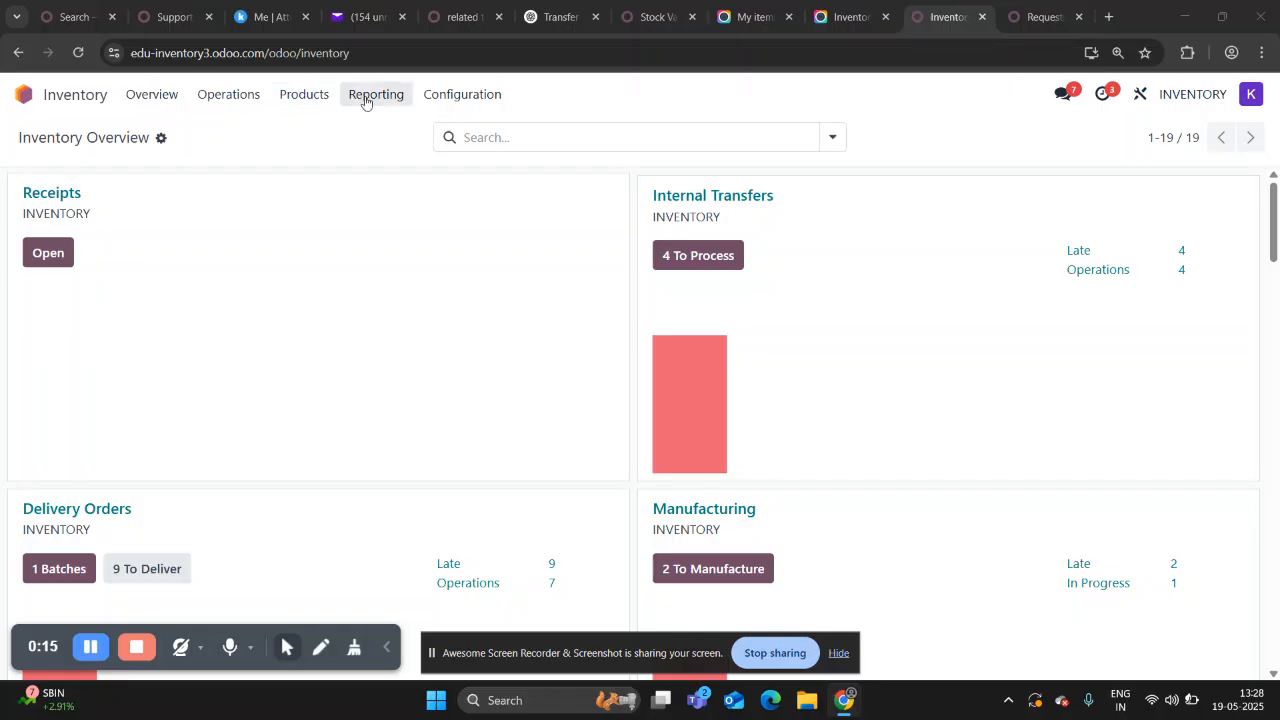
# Open the inventory valuation report and review the existing stock valuation entries by product and lot.
pyautogui.click(364, 96)
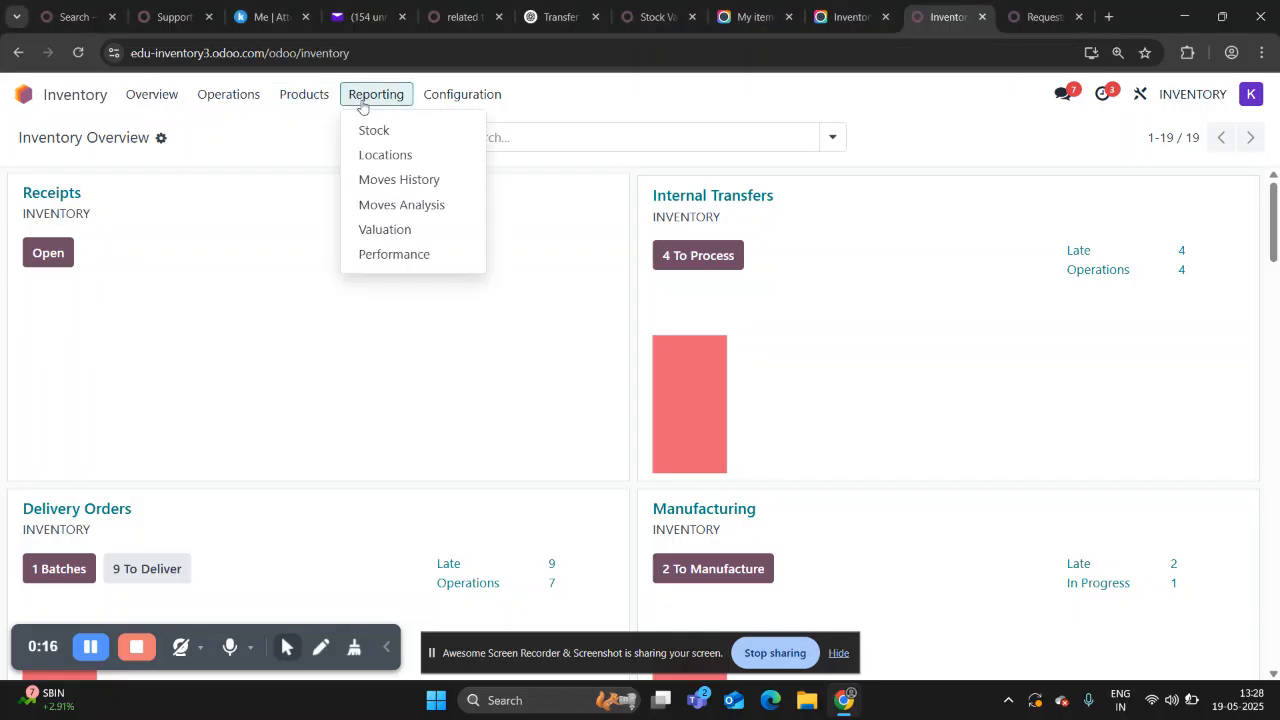
pyautogui.click(365, 230)
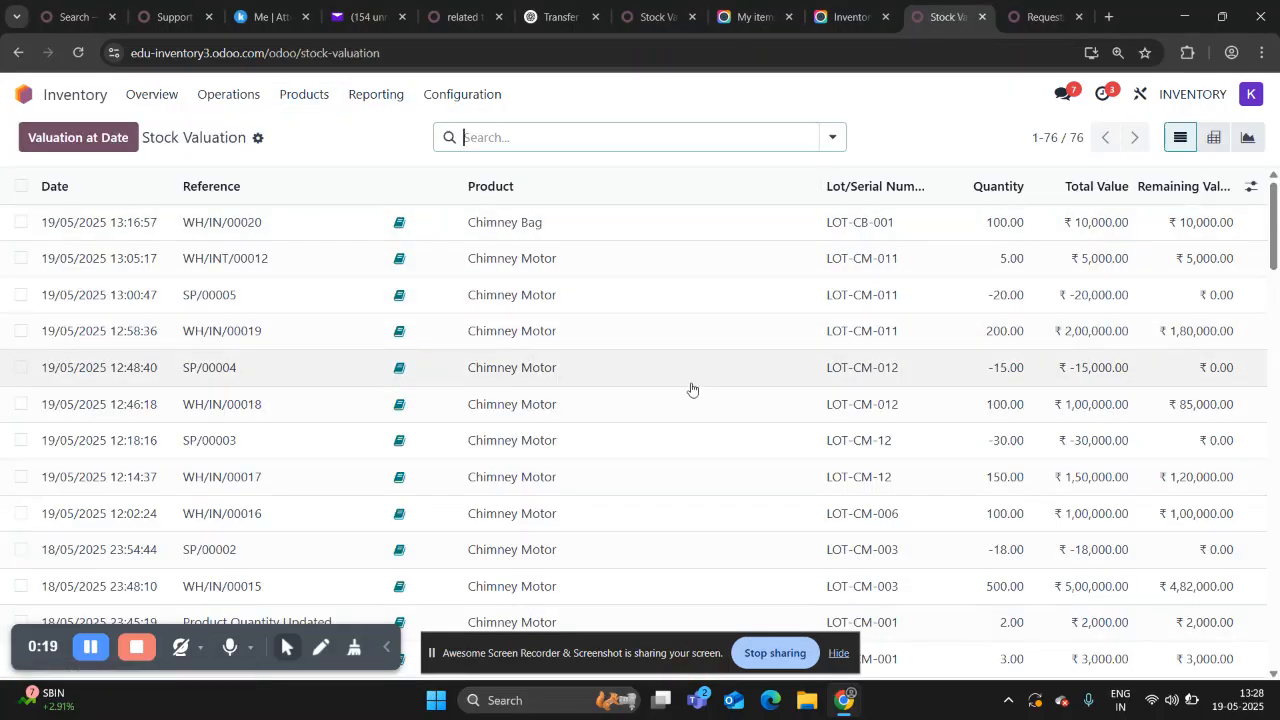
pyautogui.scroll(-5, 689, 389)
pyautogui.scroll(5, 691, 389)
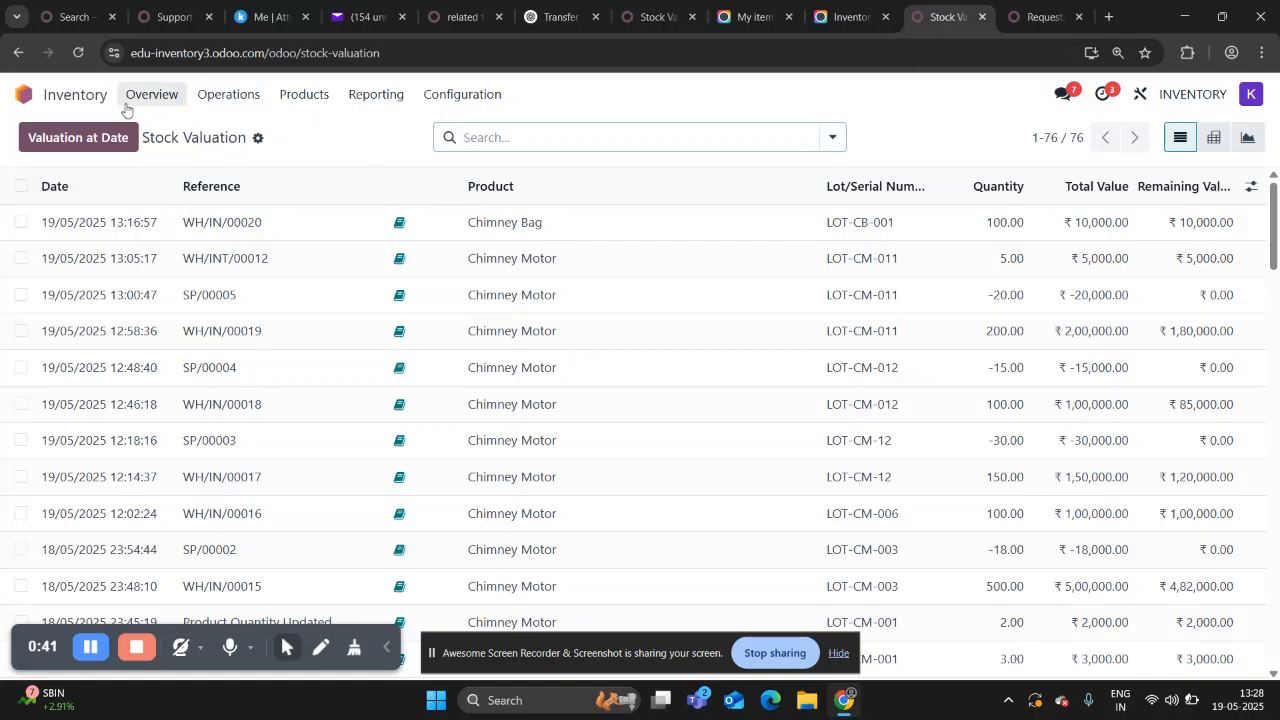
# Create a new request for quotation in the Purchase app and set the second suggested contact as its vendor.
pyautogui.click(24, 94)
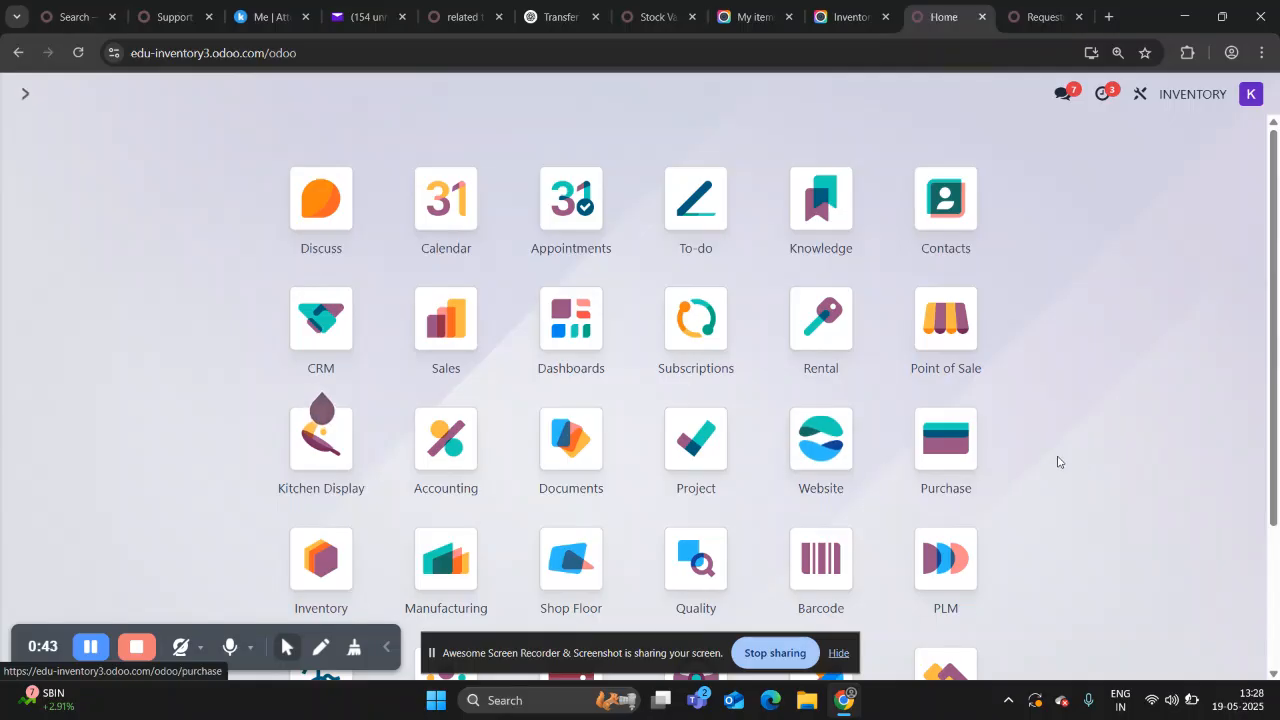
pyautogui.click(952, 450)
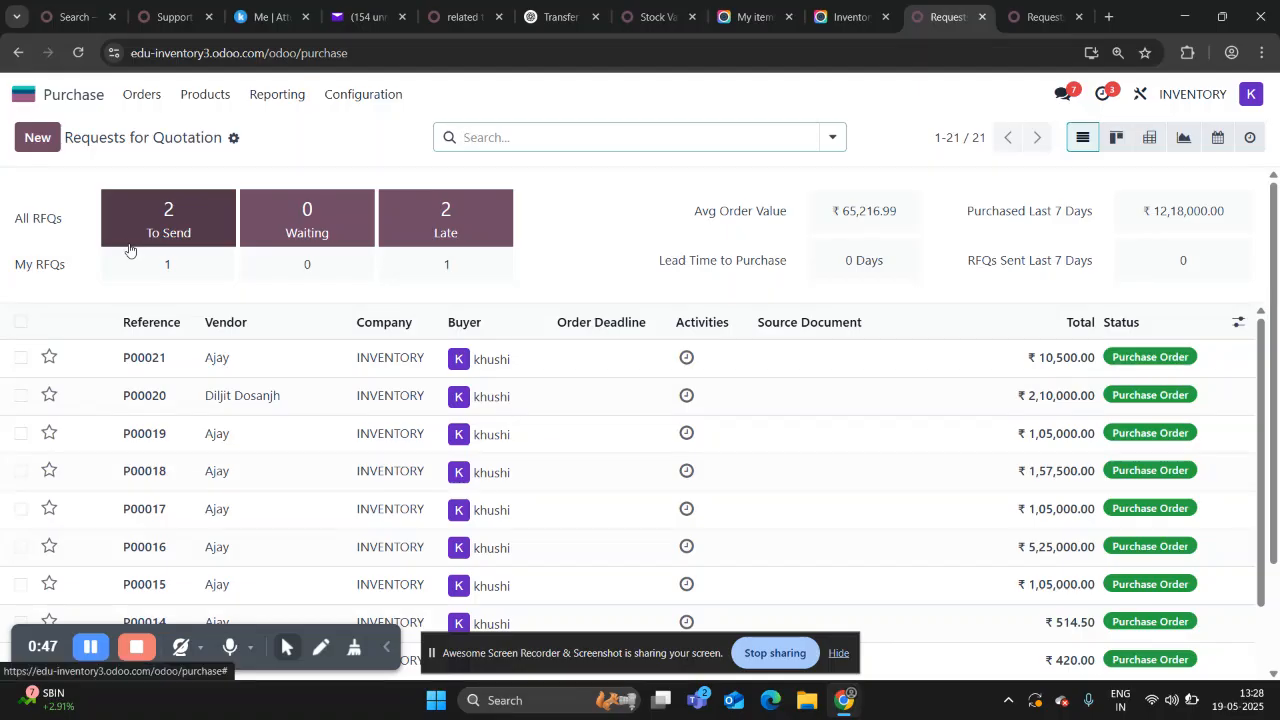
pyautogui.click(47, 142)
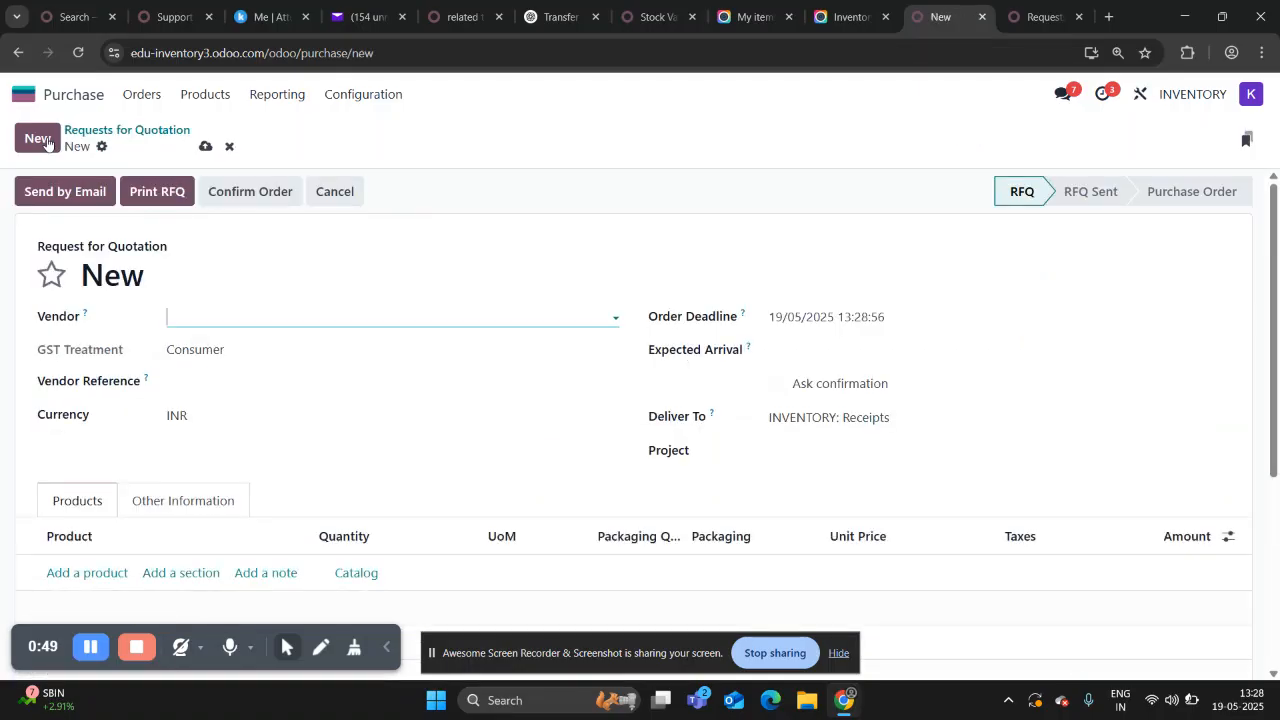
pyautogui.click(203, 320)
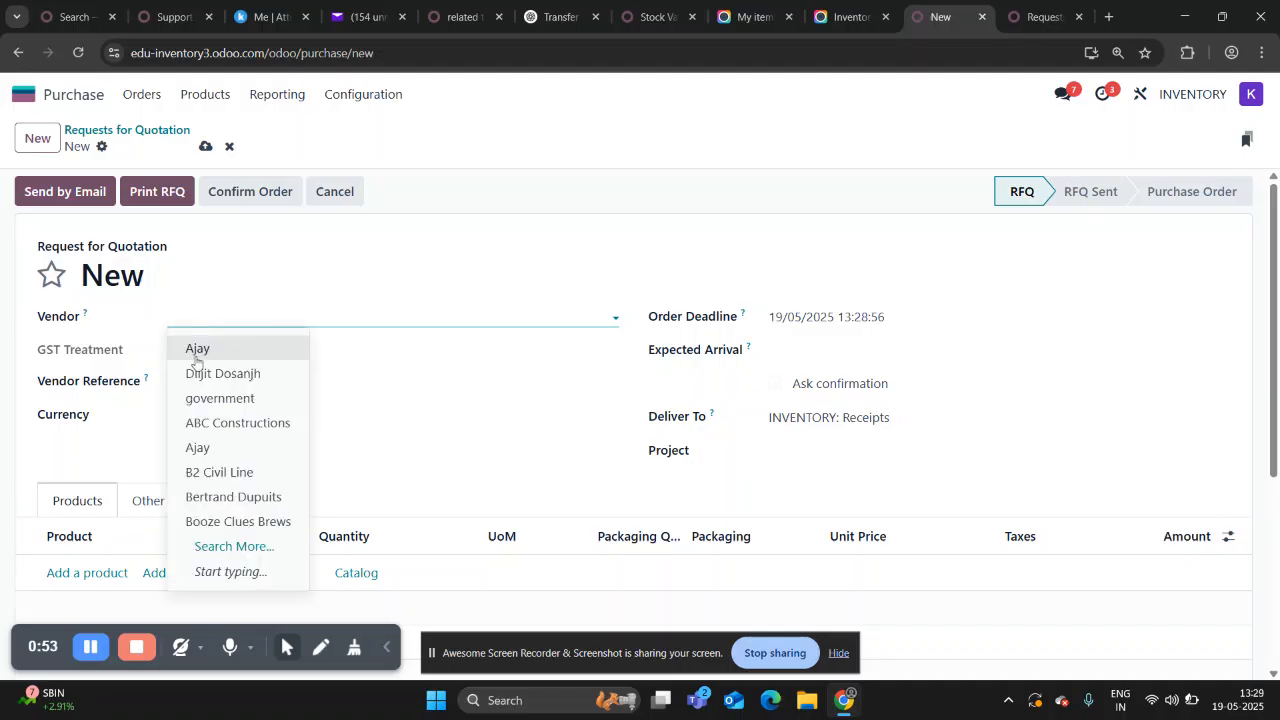
pyautogui.press('Escape')
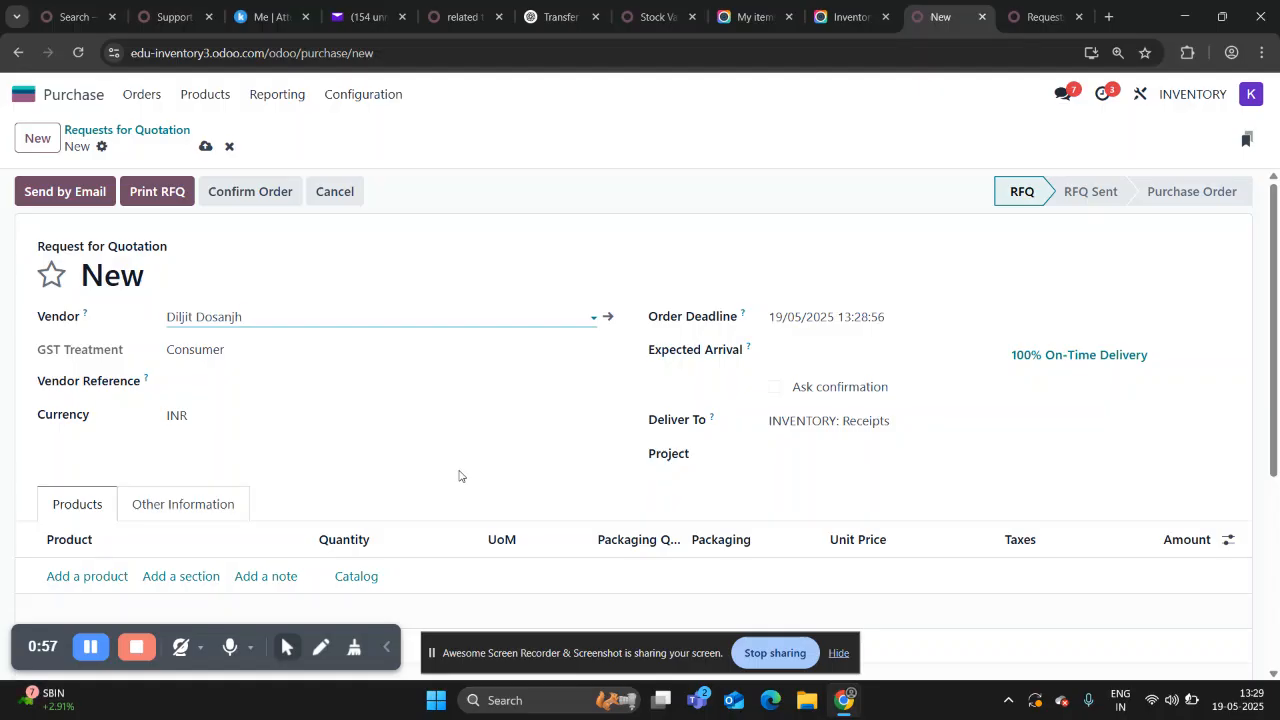
# Add a Chimney Bag product line to the quotation request with a quantity of 200.
pyautogui.scroll(-2, 458, 475)
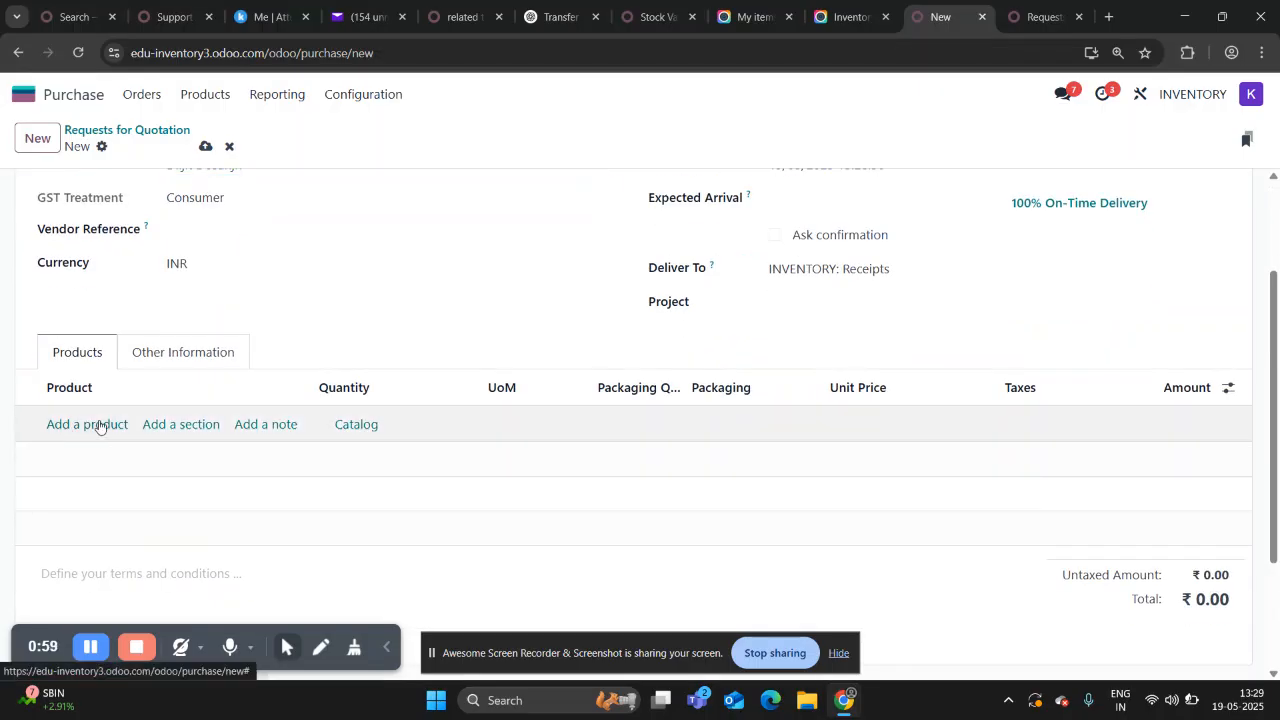
pyautogui.click(99, 423)
pyautogui.write('Chi')
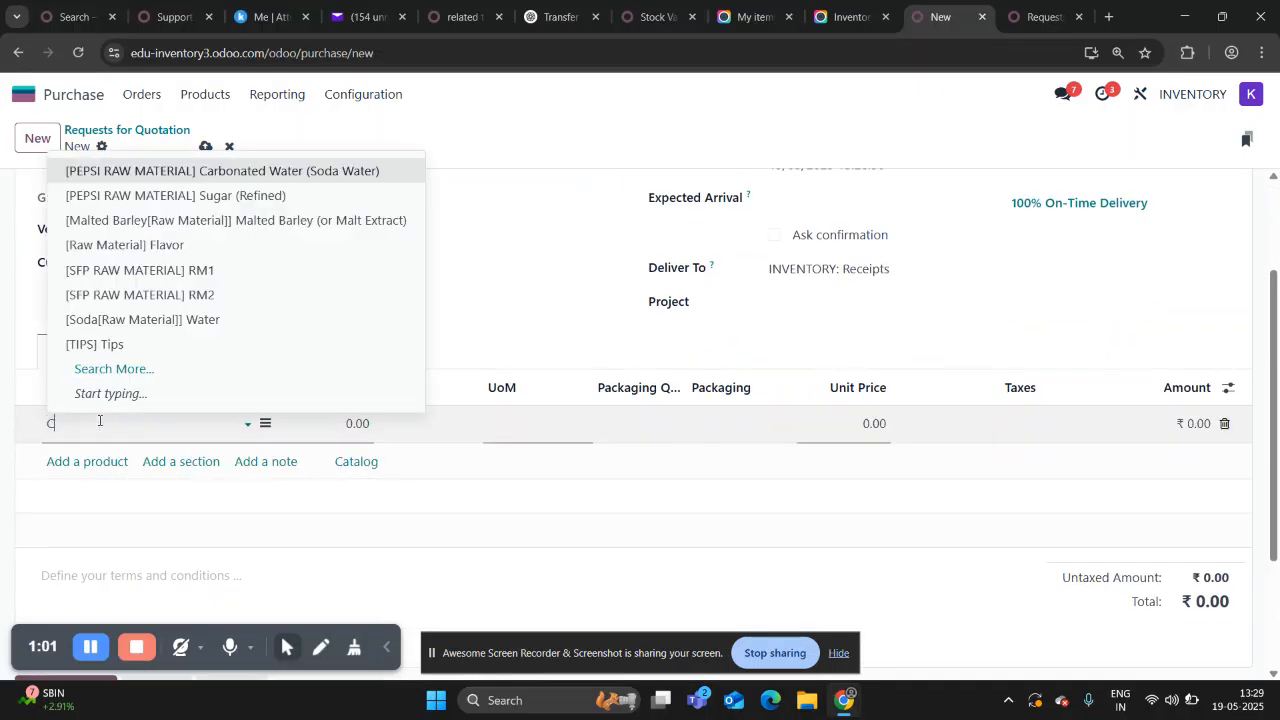
pyautogui.press('Return')
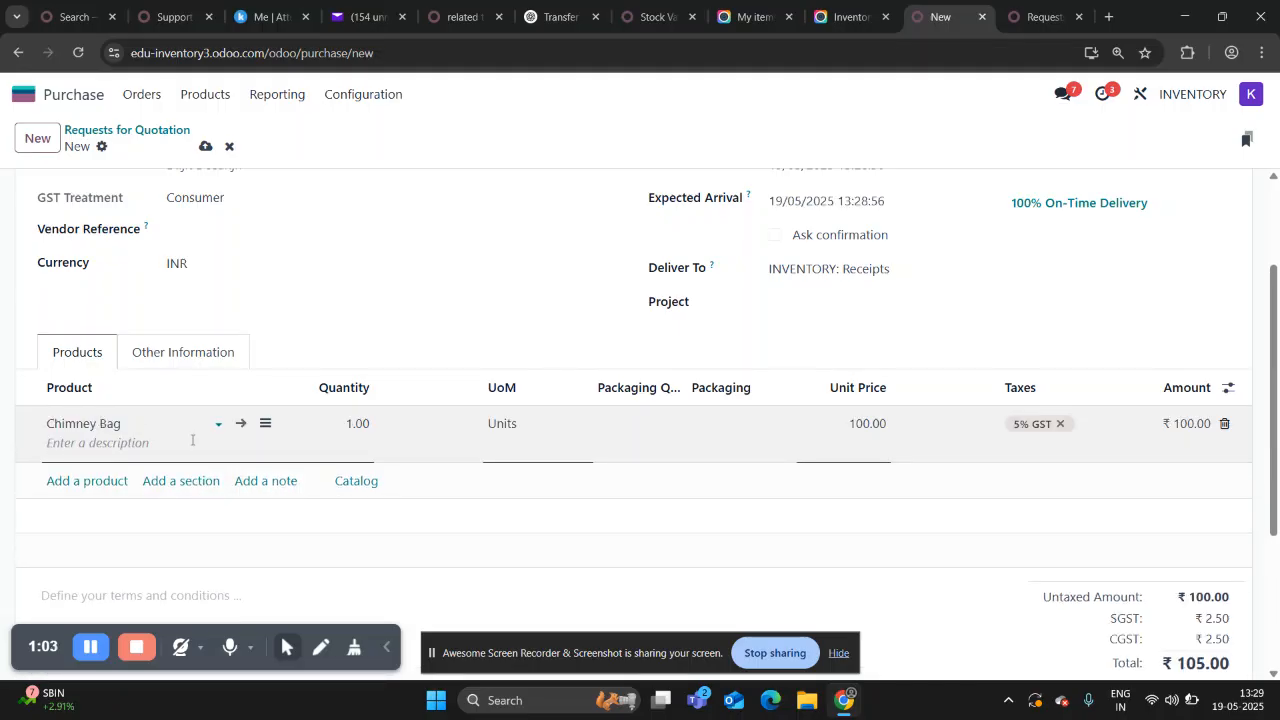
pyautogui.click(361, 424)
pyautogui.write('2')
pyautogui.click(691, 320)
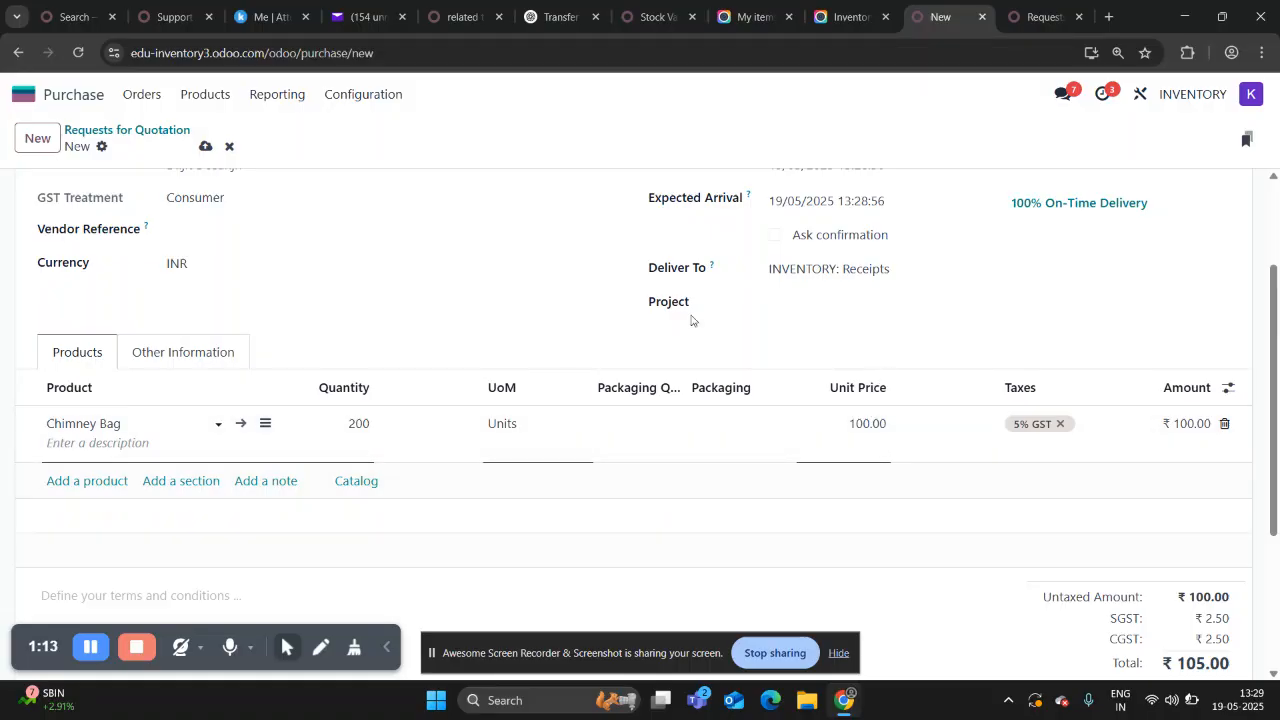
# Confirm the Chimney Bag purchase order and open its receipt.
pyautogui.scroll(3, 277, 254)
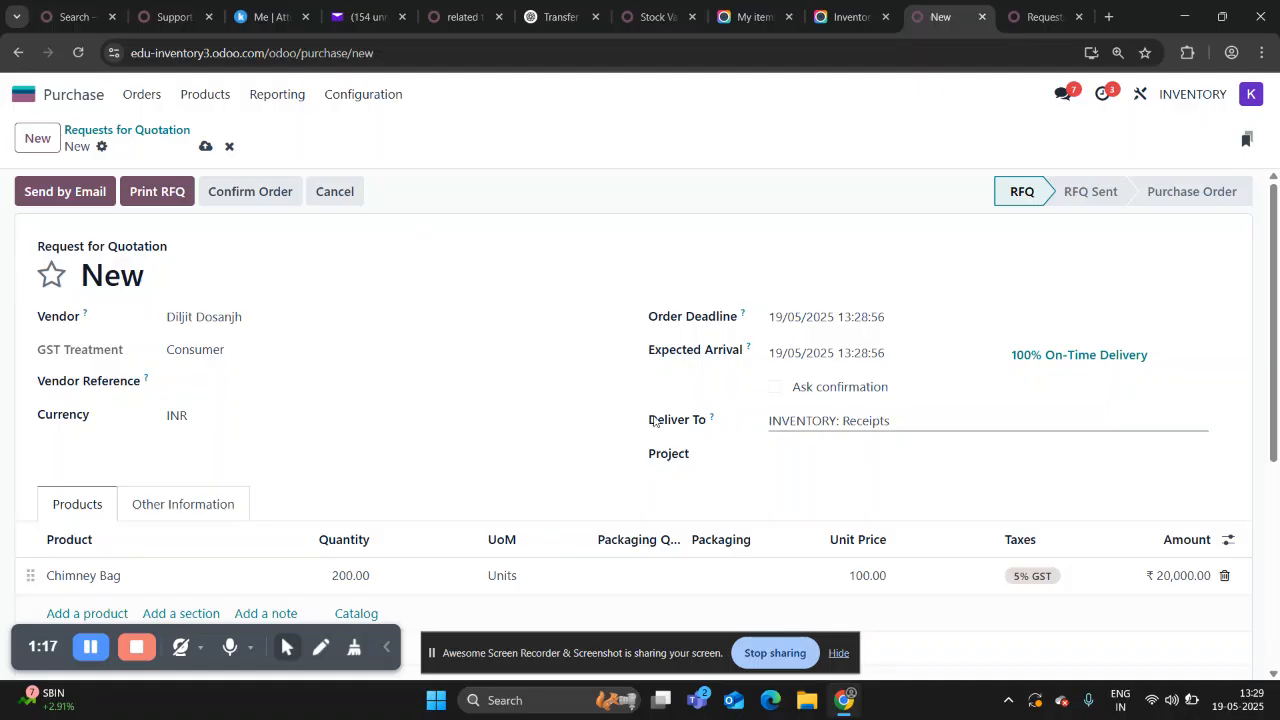
pyautogui.scroll(-1, 441, 374)
pyautogui.scroll(1, 441, 374)
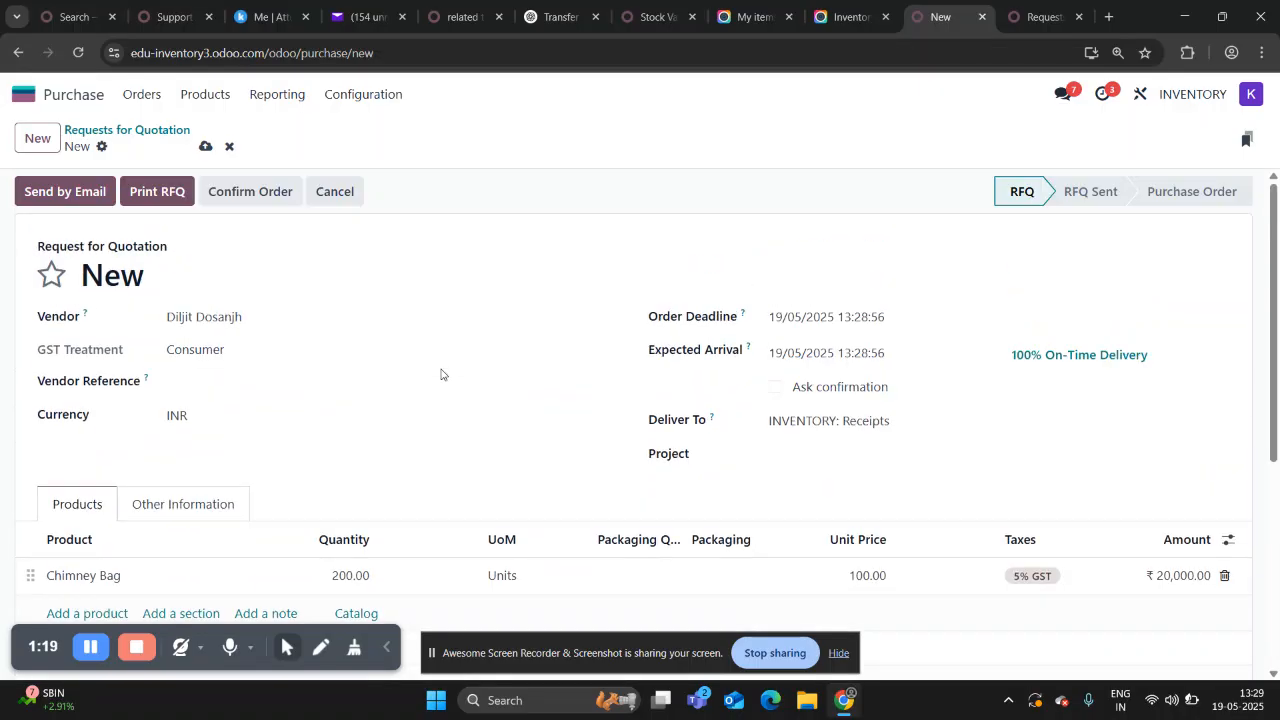
pyautogui.click(242, 190)
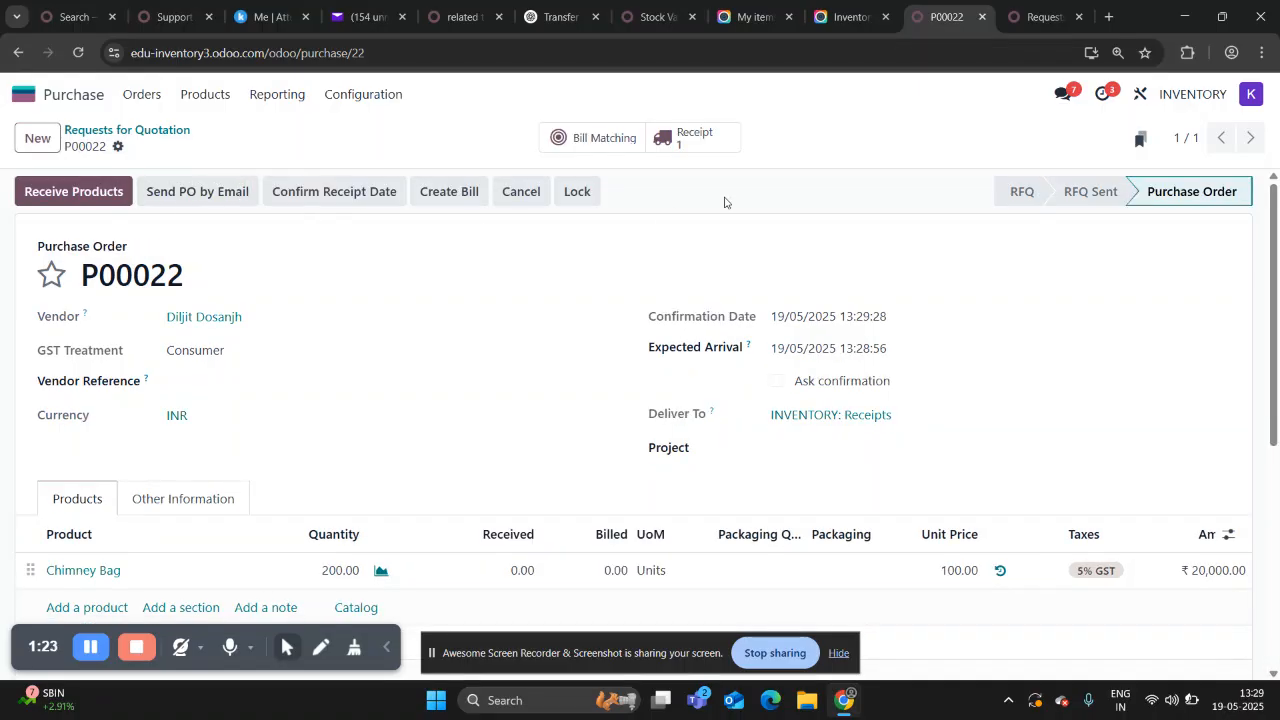
pyautogui.click(698, 141)
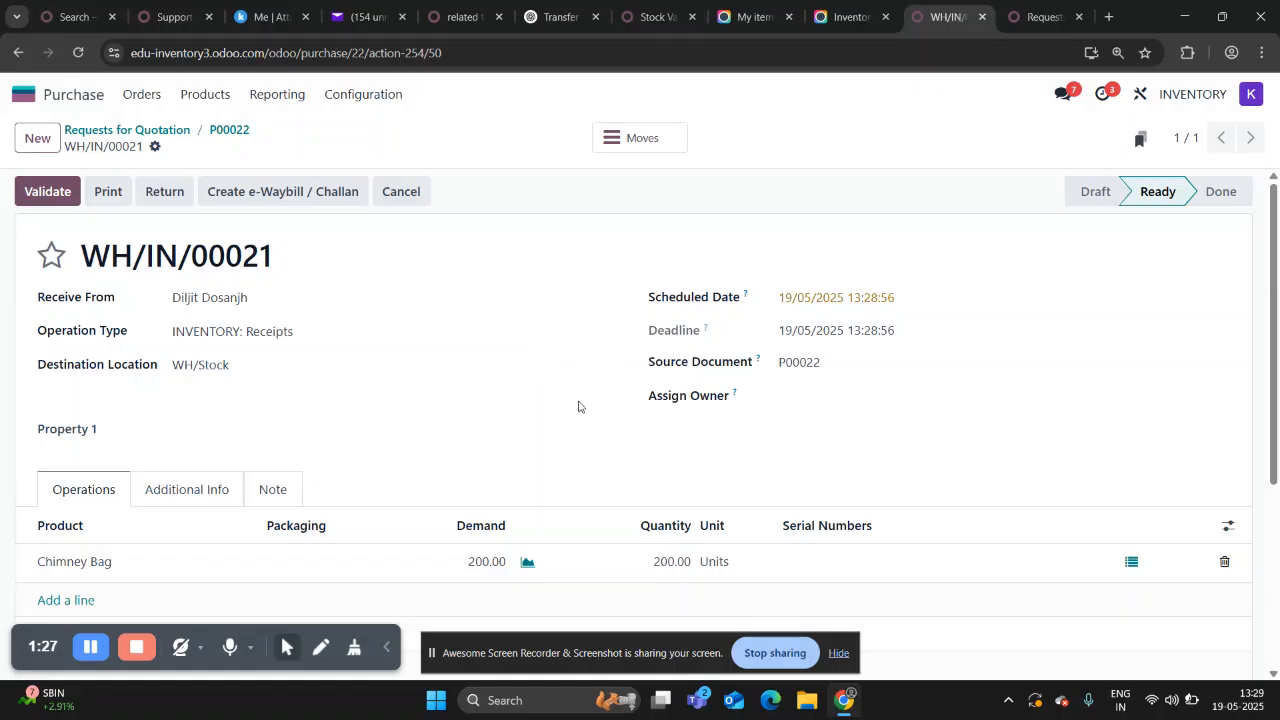
# Generate lot number LOT-CB-002 for the receipt's 200 Chimney Bag units and save the stock move details.
pyautogui.scroll(-2, 584, 407)
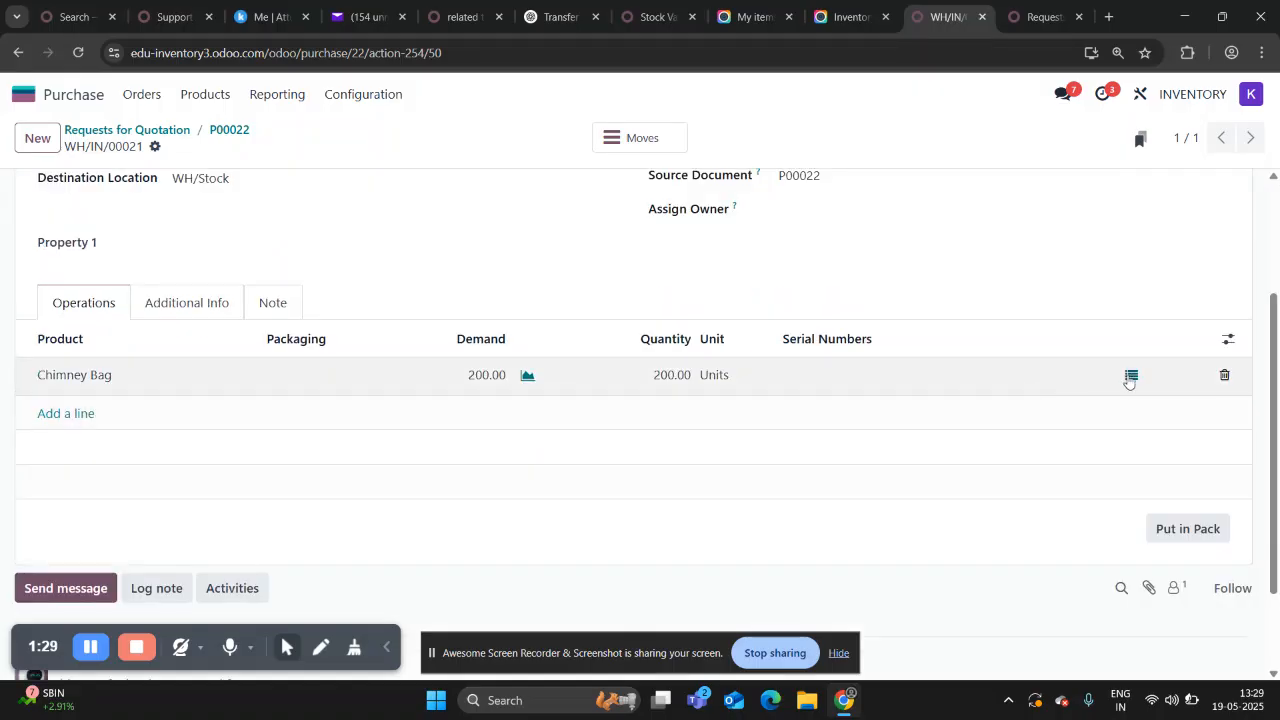
pyautogui.scroll(1, 1100, 277)
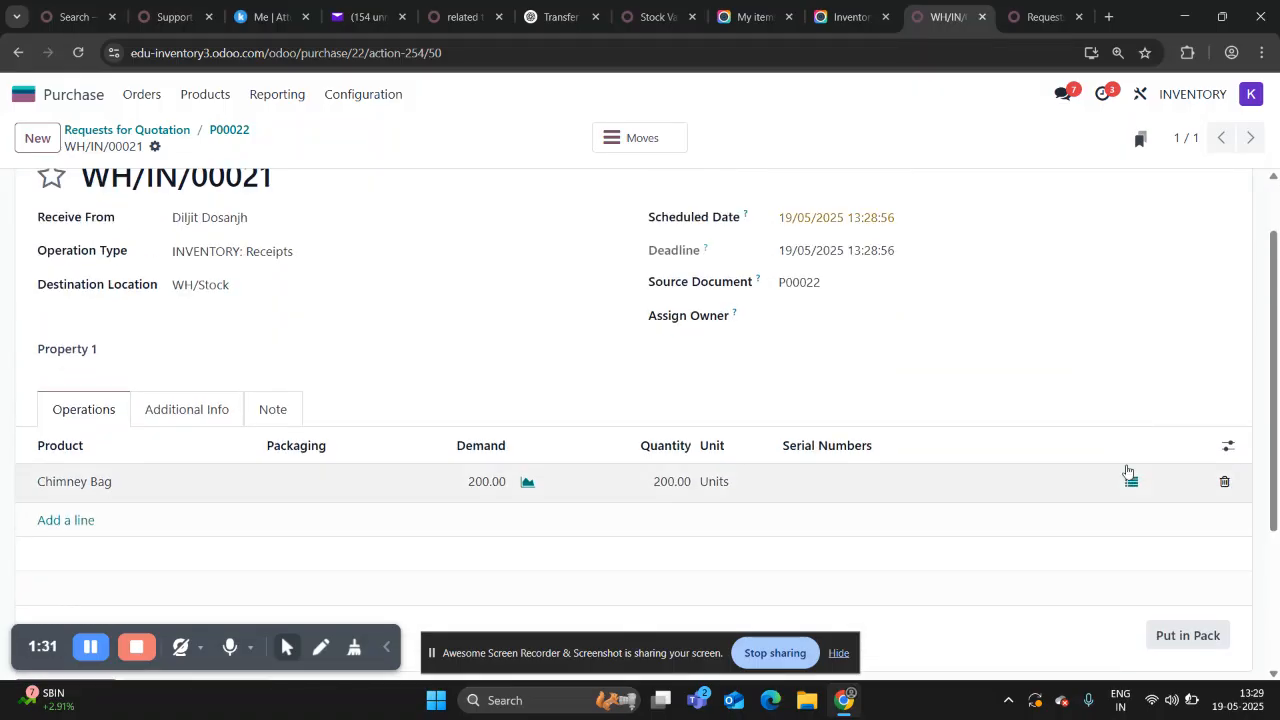
pyautogui.click(1130, 484)
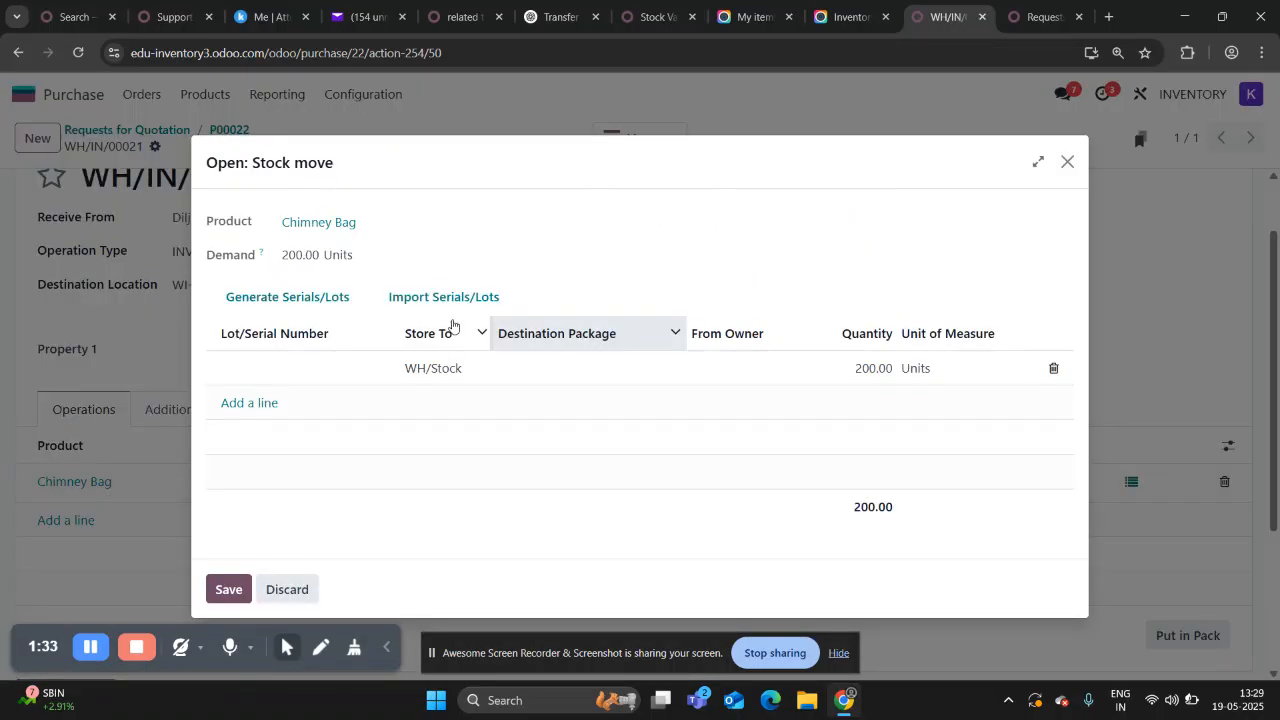
pyautogui.click(313, 298)
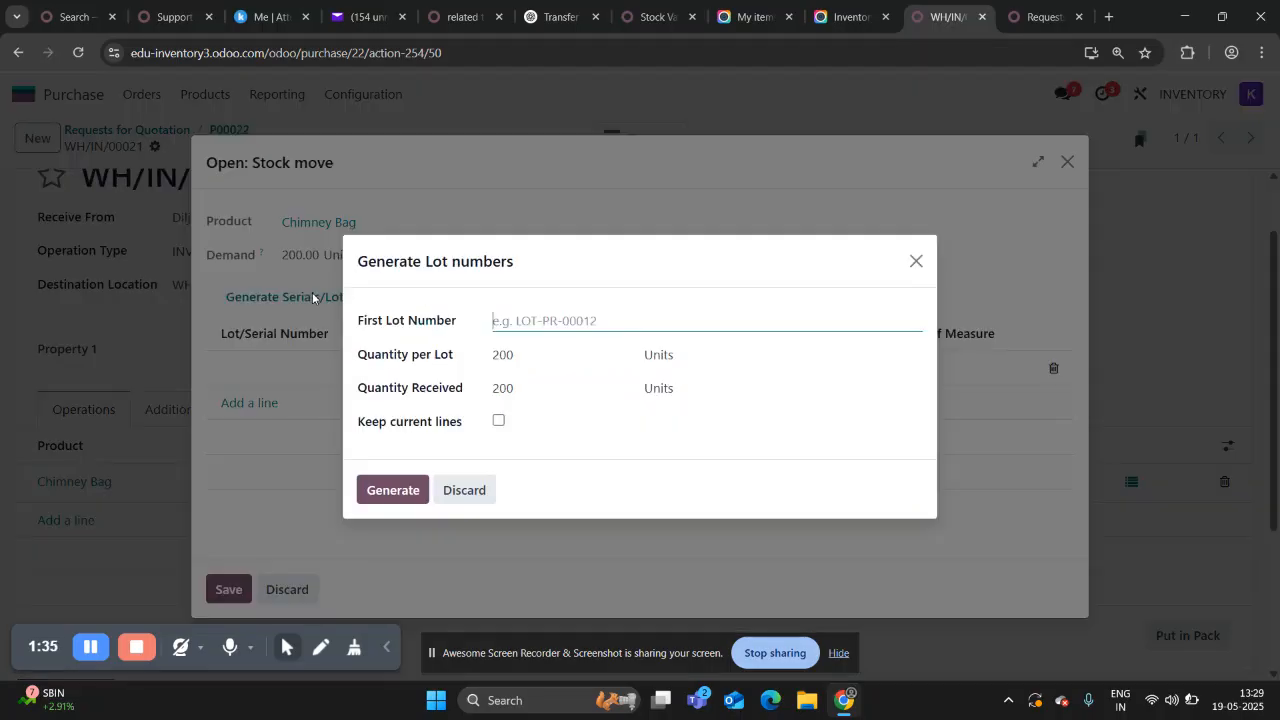
pyautogui.click(524, 316)
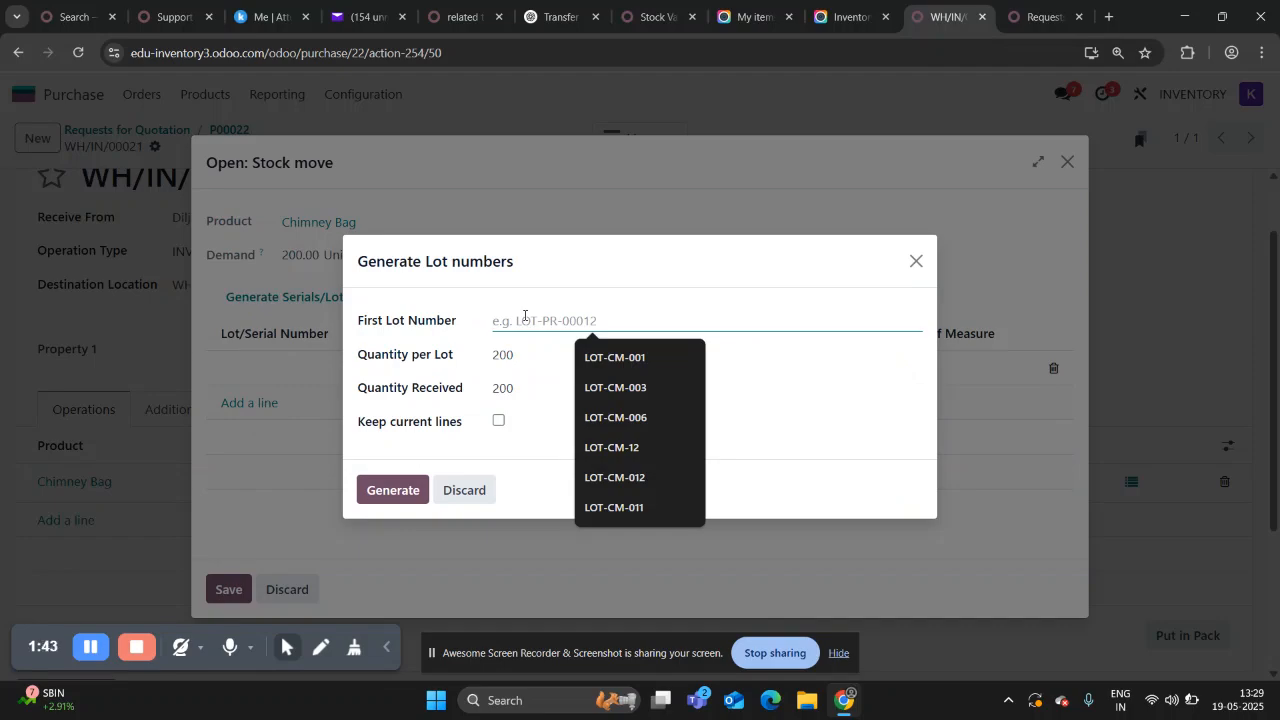
pyautogui.write('L')
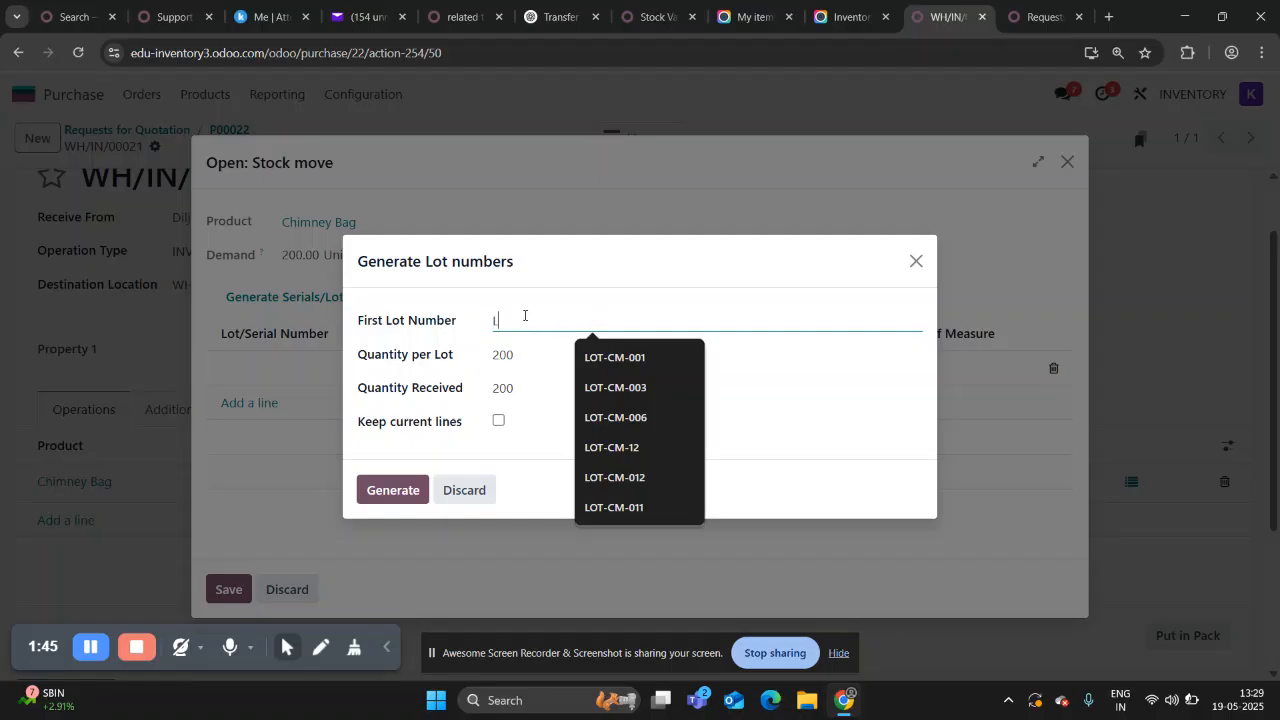
pyautogui.write('OT-CB')
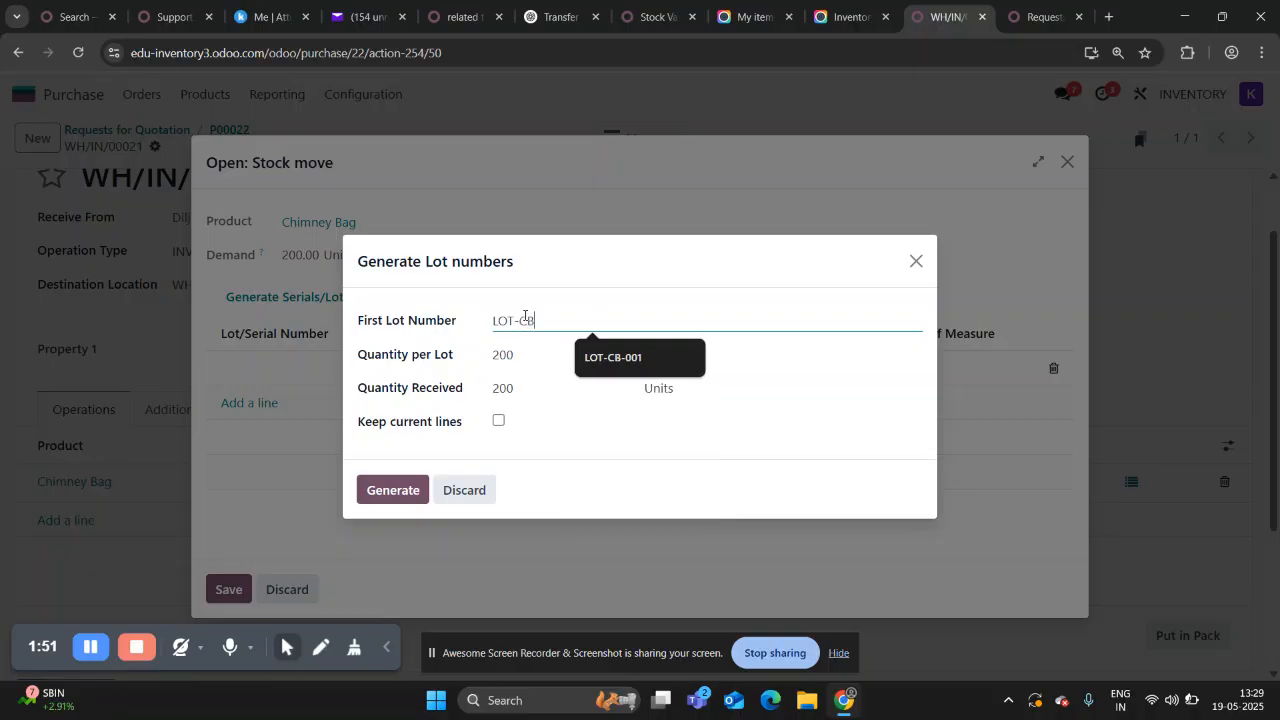
pyautogui.write('-012')
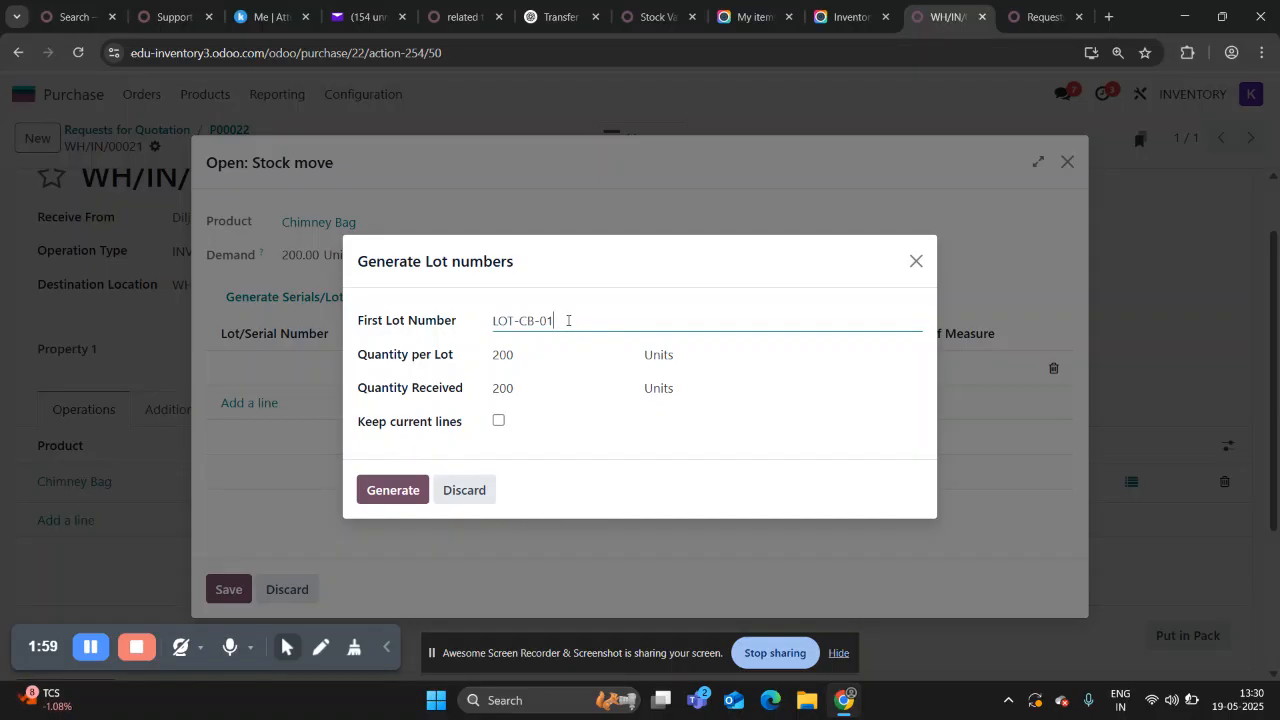
pyautogui.press('BackSpace')
pyautogui.click(404, 490)
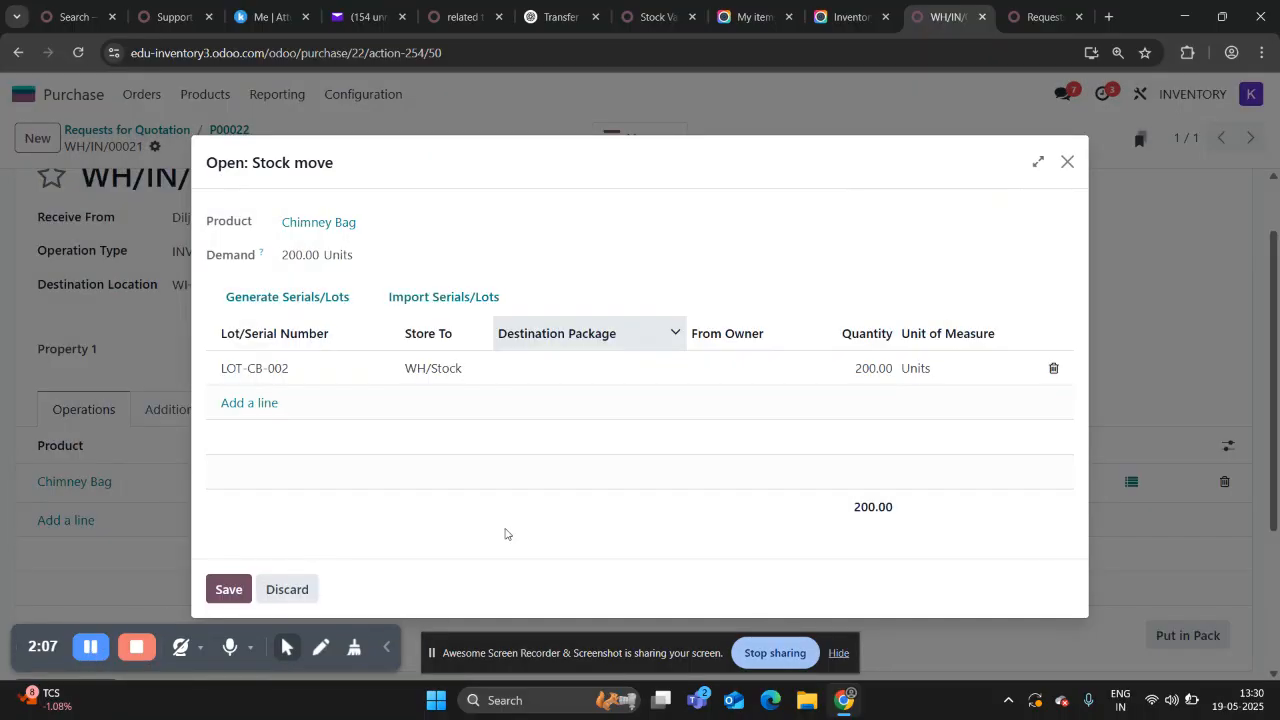
pyautogui.click(224, 587)
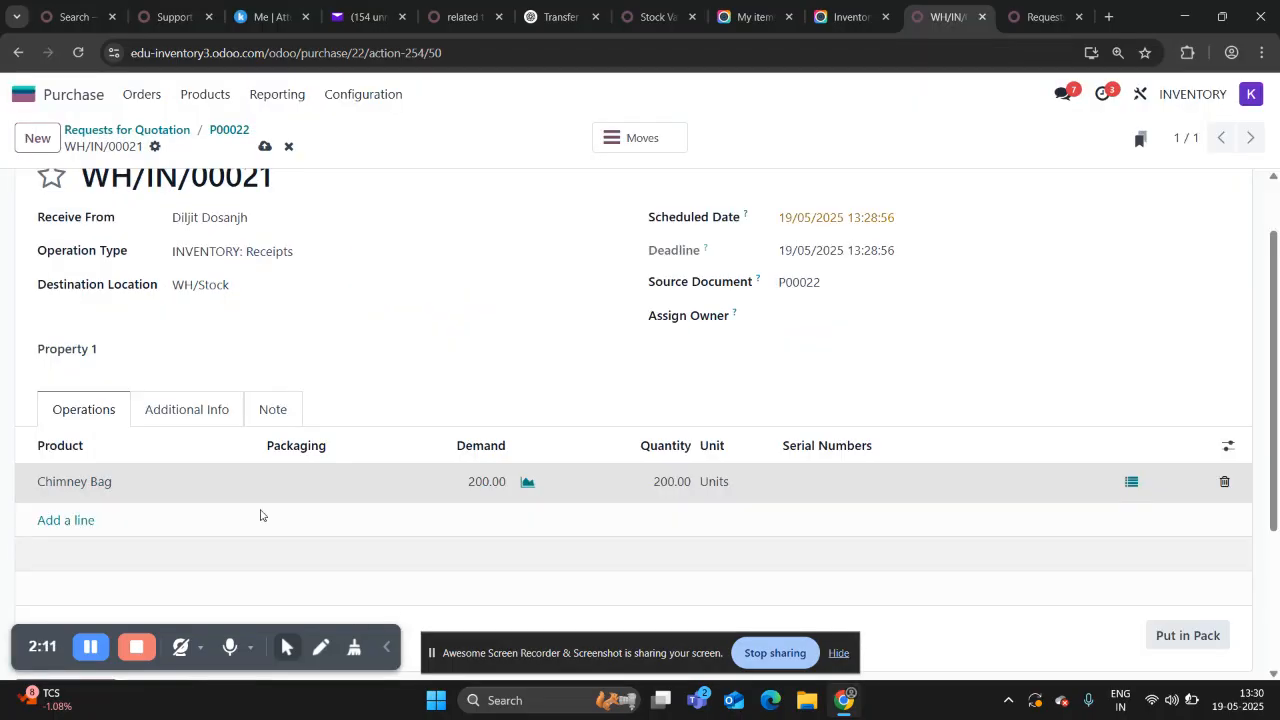
# Validate the receipt of the Chimney Bag units.
pyautogui.scroll(2, 391, 262)
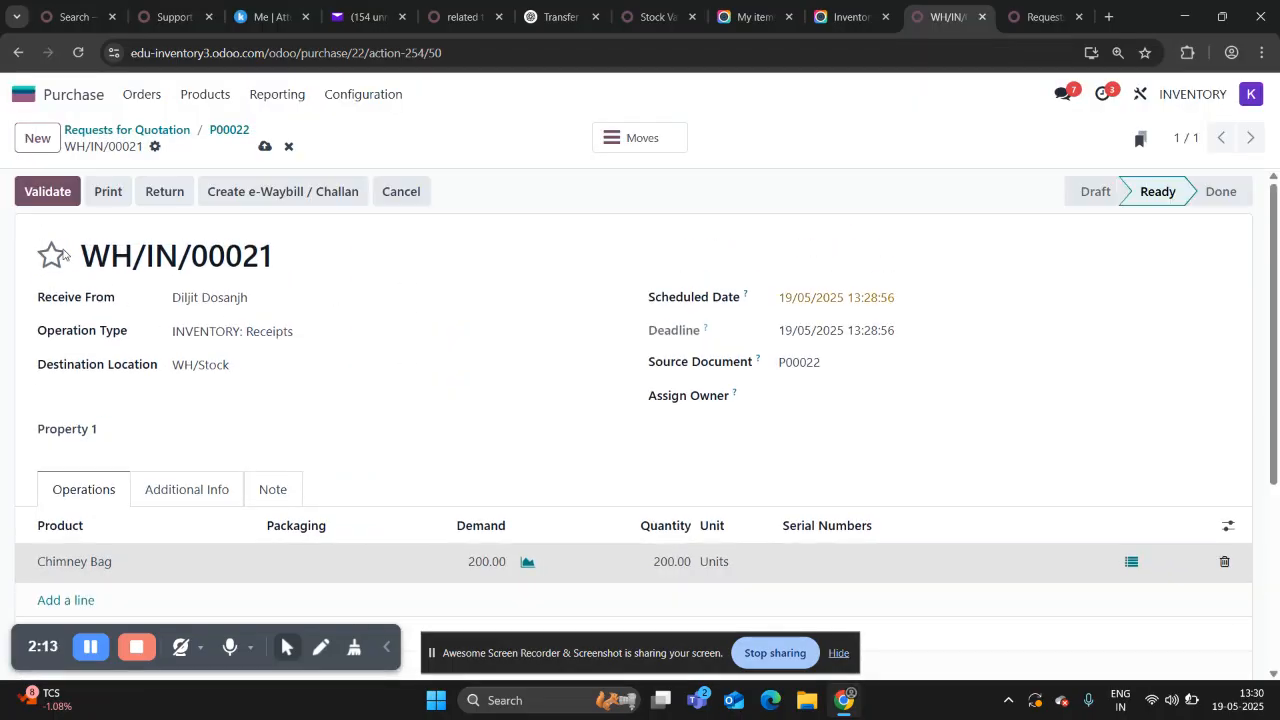
pyautogui.scroll(-2, 476, 474)
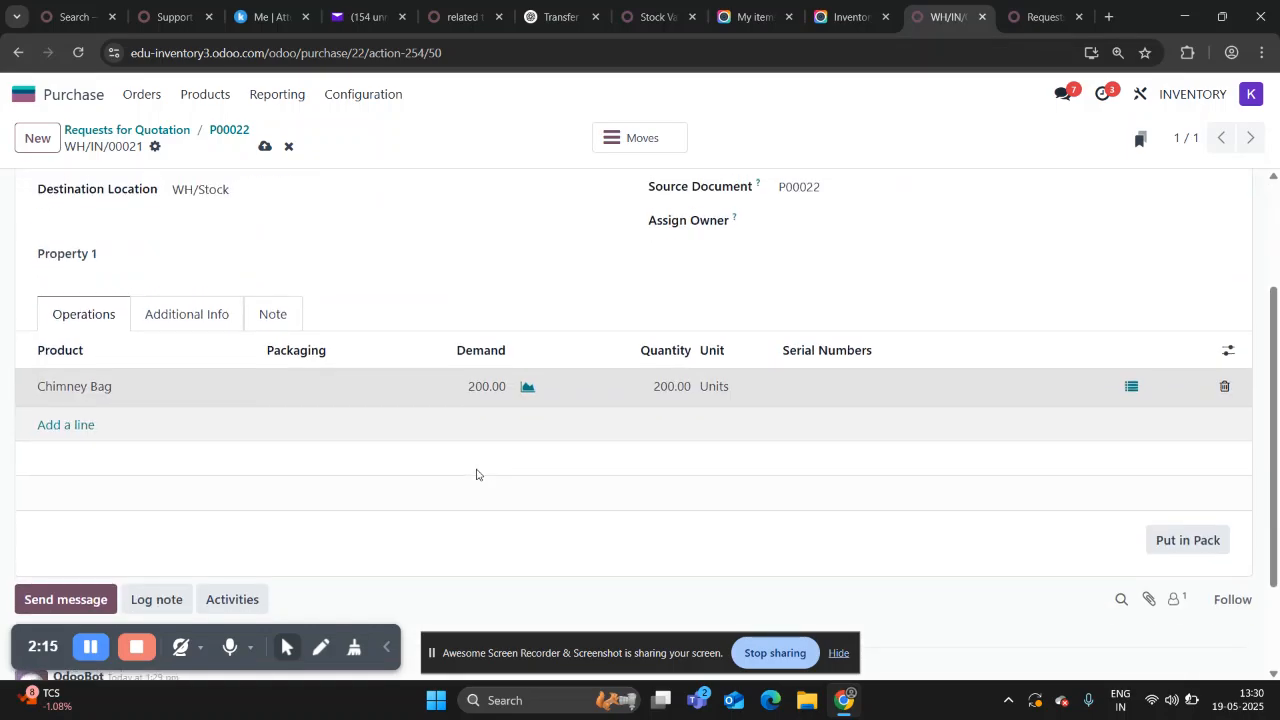
pyautogui.scroll(2, 476, 474)
pyautogui.click(49, 204)
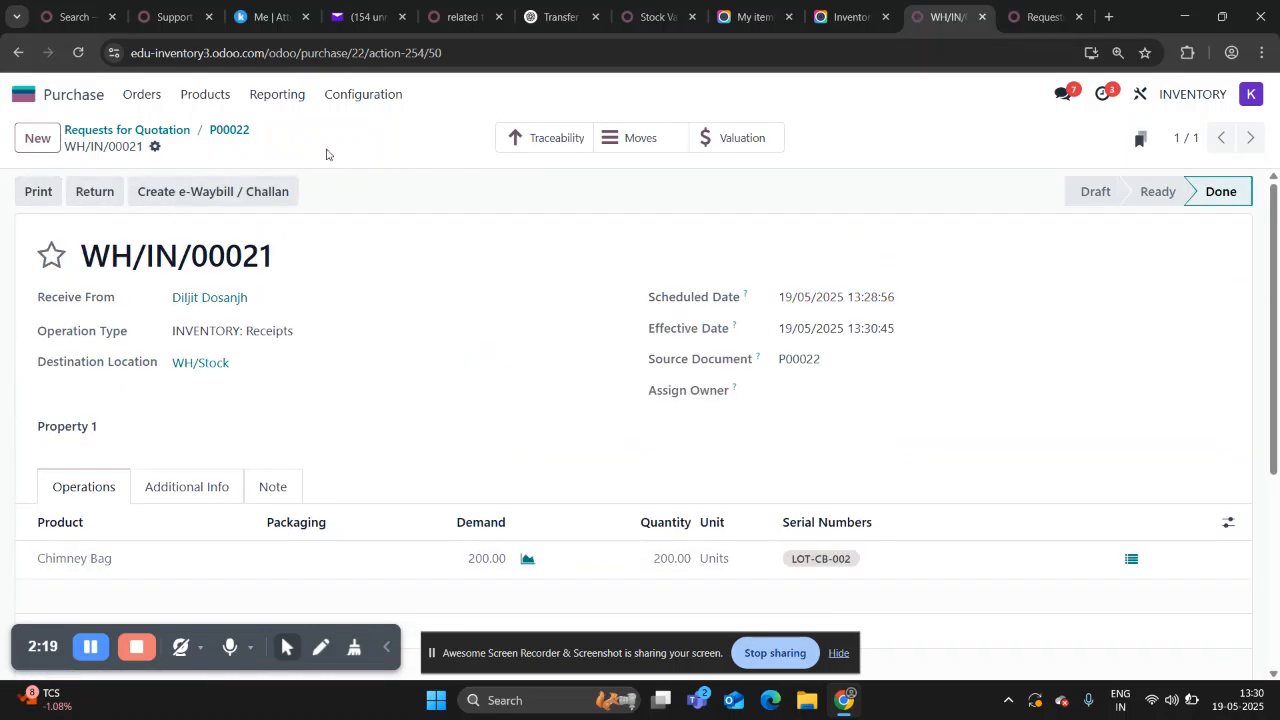
# Return to the Inventory app's valuation report and check the entry for the newly received Chimney Bag lot.
pyautogui.click(24, 94)
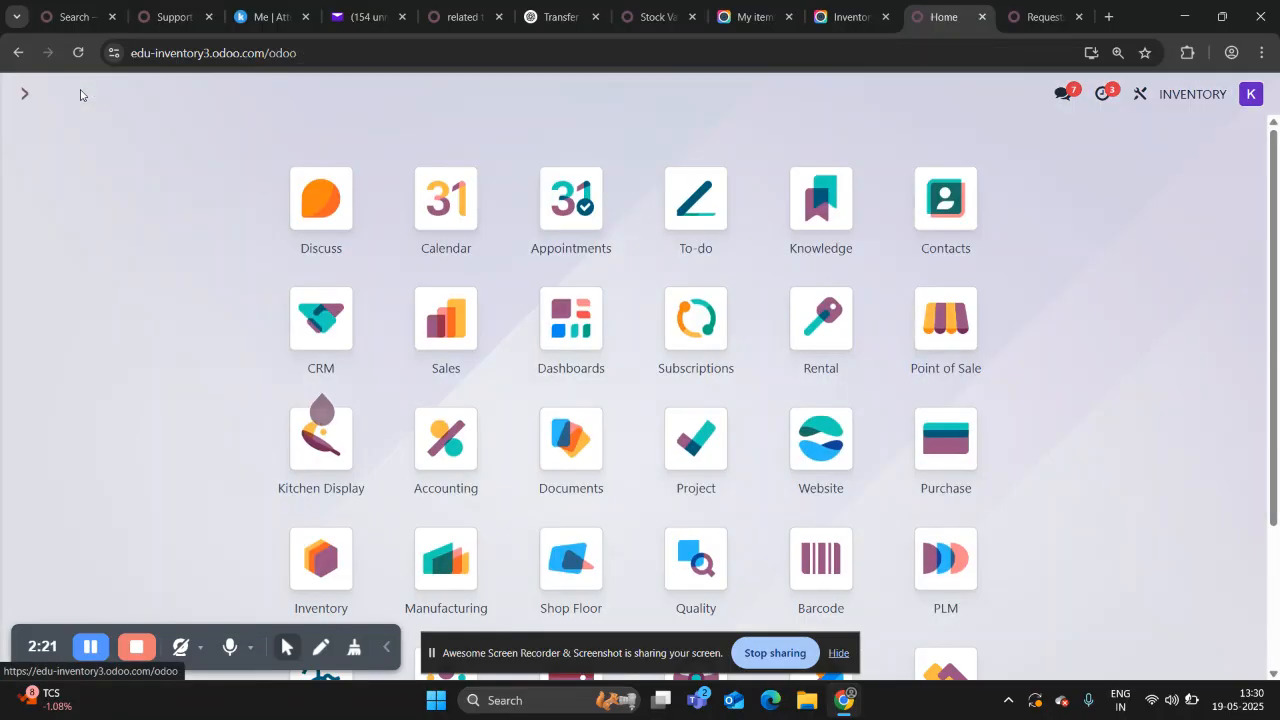
pyautogui.click(316, 560)
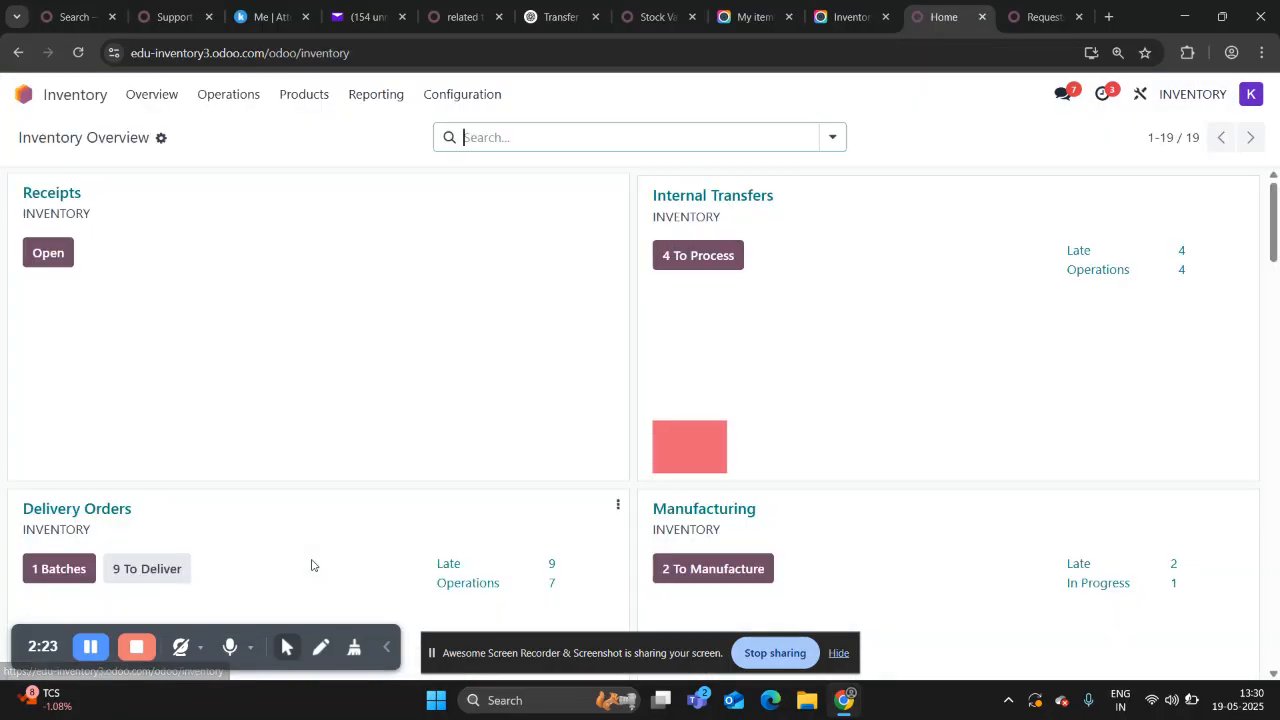
pyautogui.click(378, 94)
pyautogui.click(403, 229)
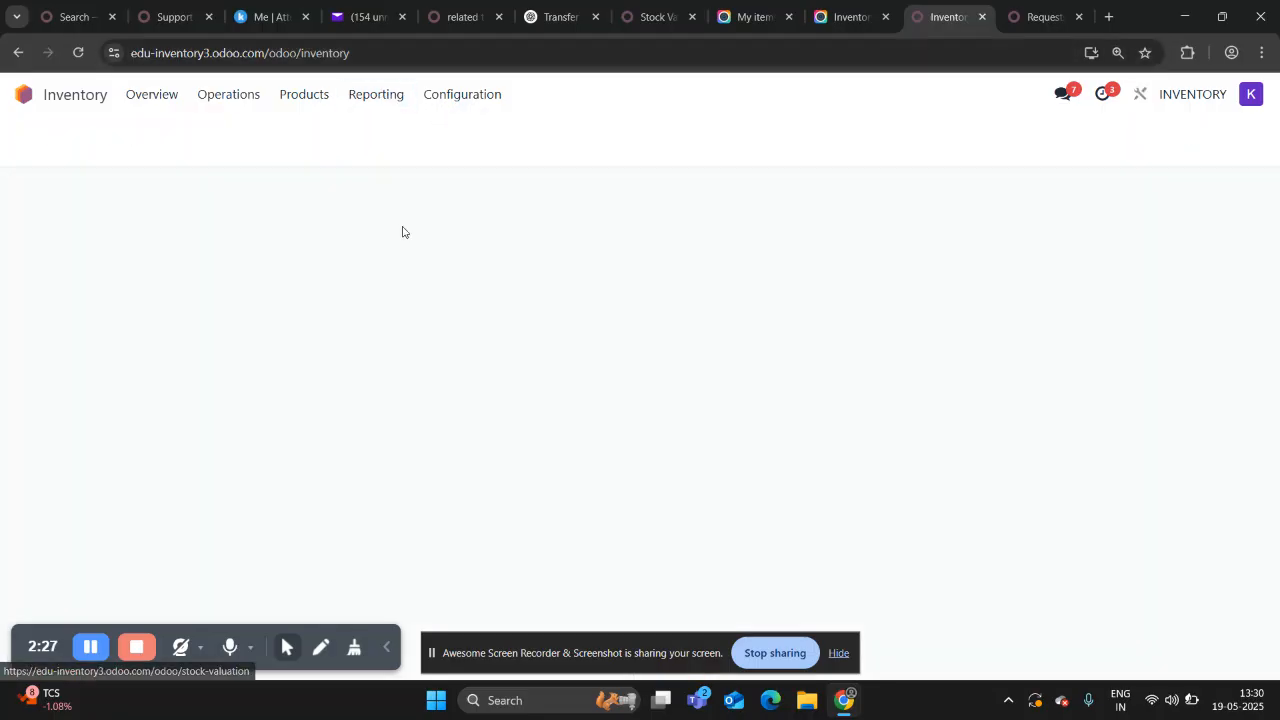
pyautogui.scroll(-1, 327, 257)
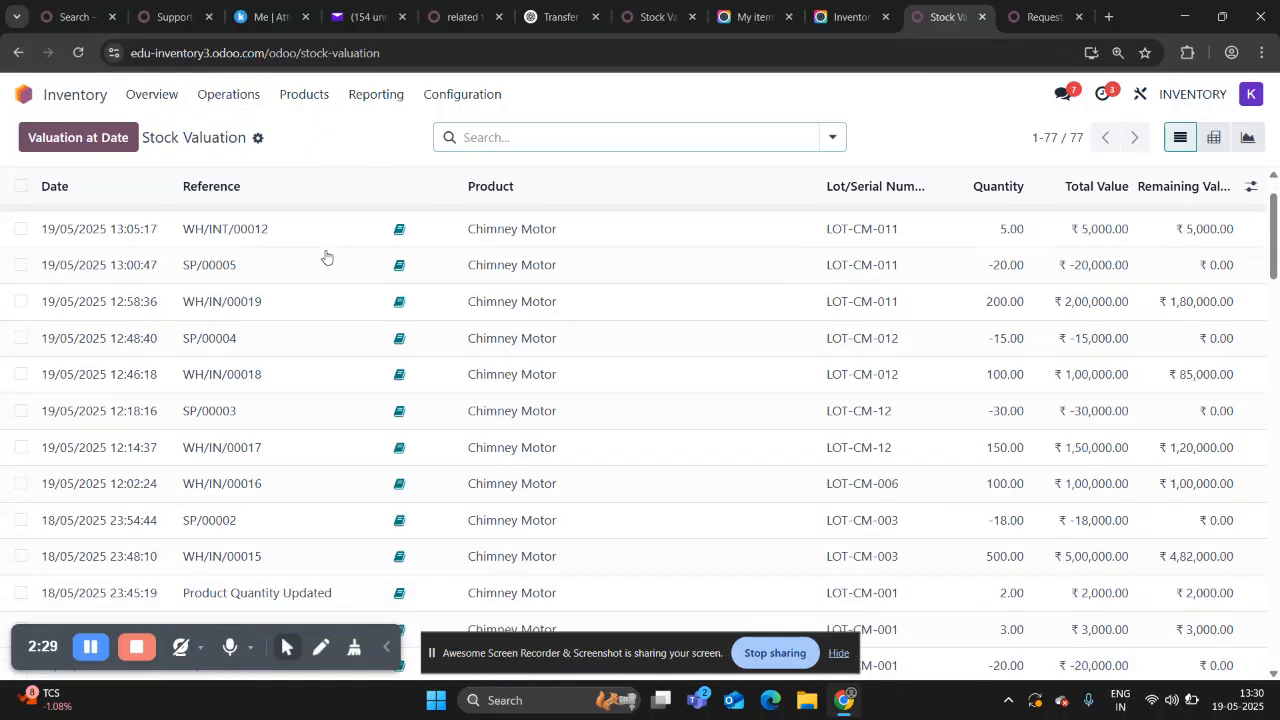
pyautogui.scroll(1, 327, 257)
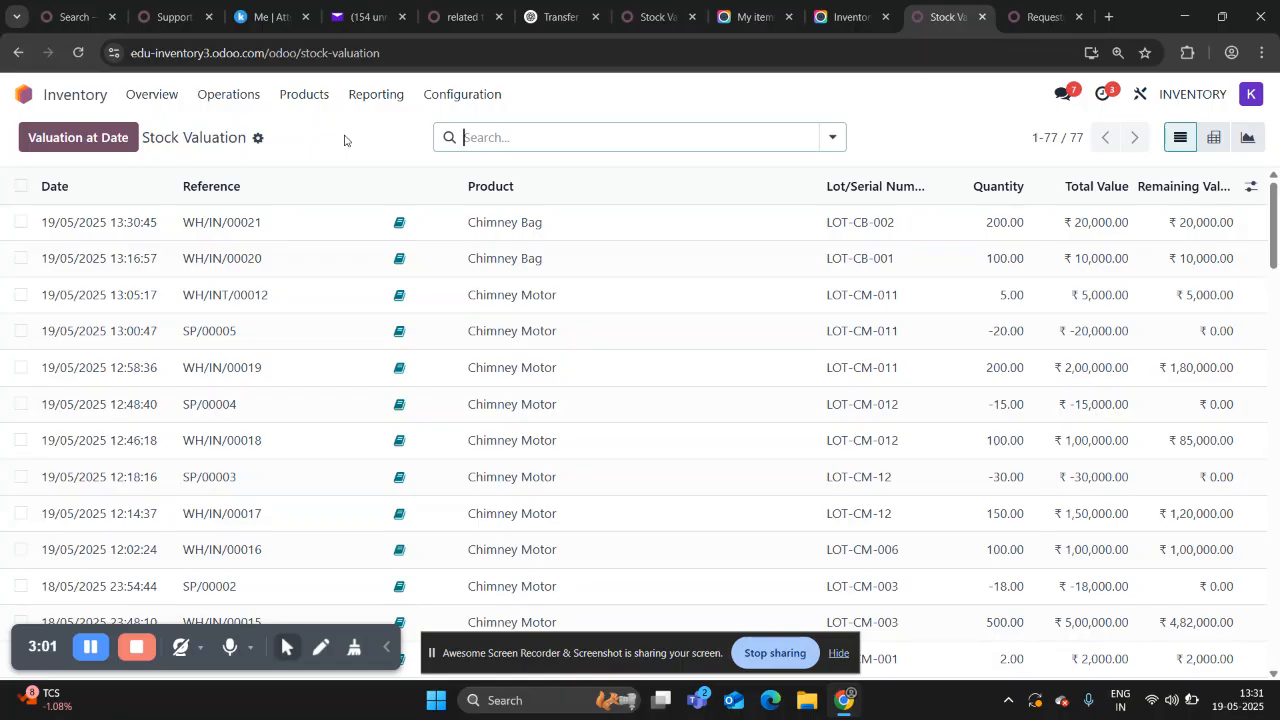
# Create a new scrap order in Inventory for the Chimney Bag product.
pyautogui.click(247, 104)
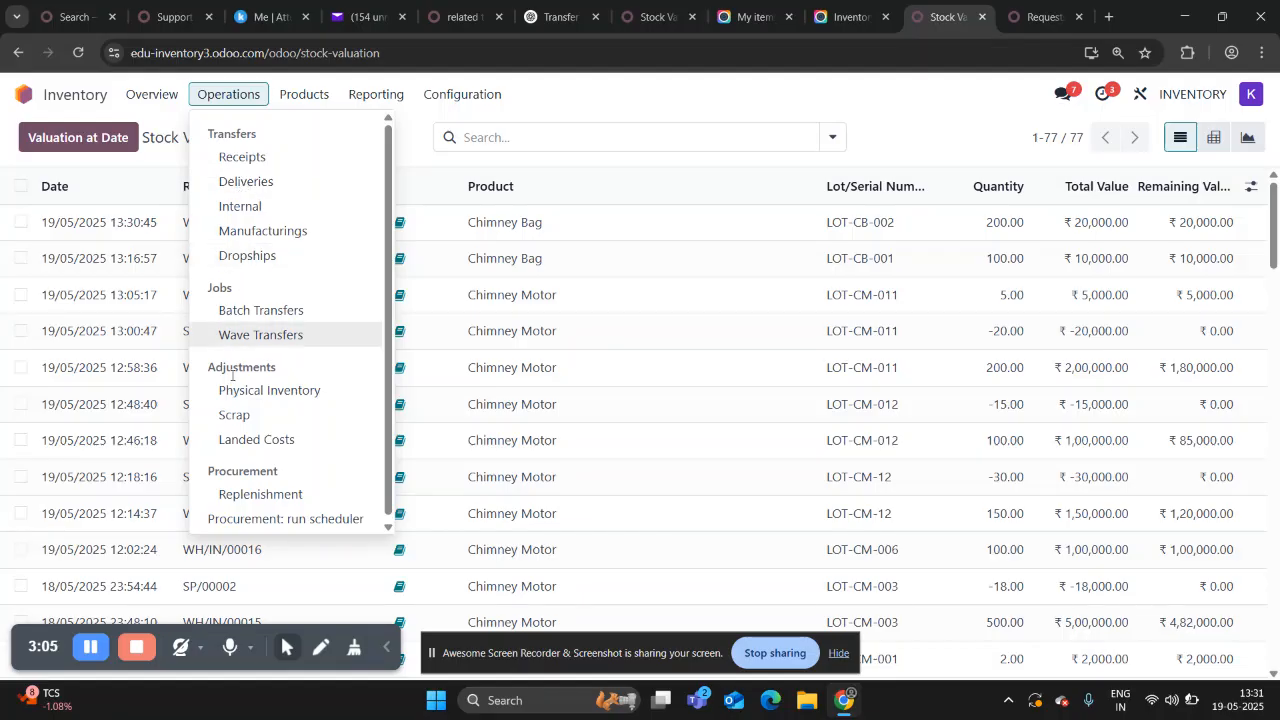
pyautogui.click(233, 416)
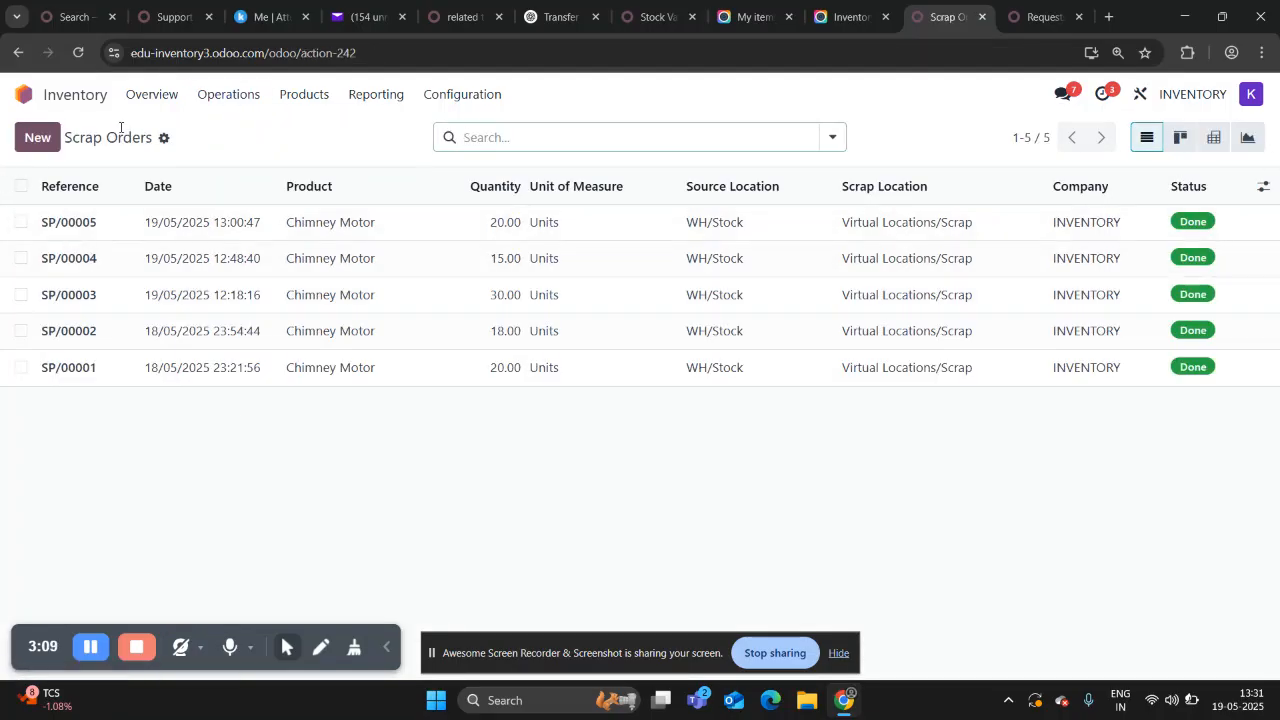
pyautogui.click(40, 138)
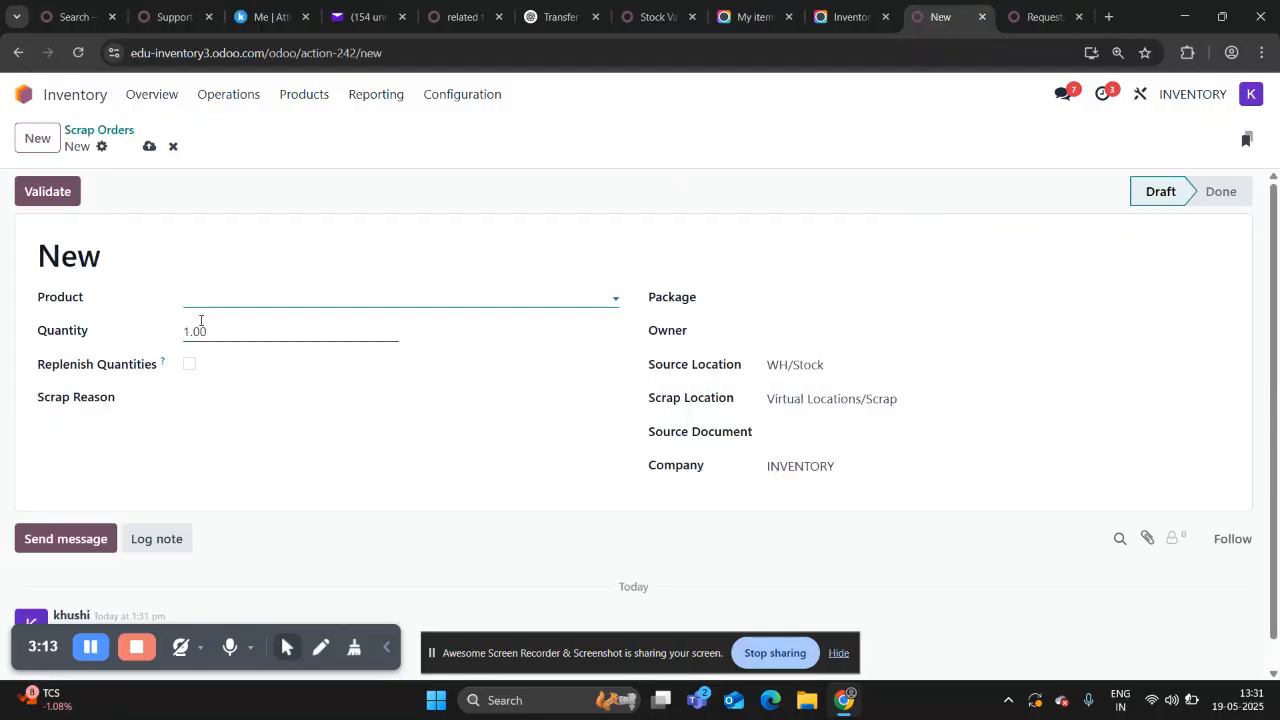
pyautogui.click(206, 302)
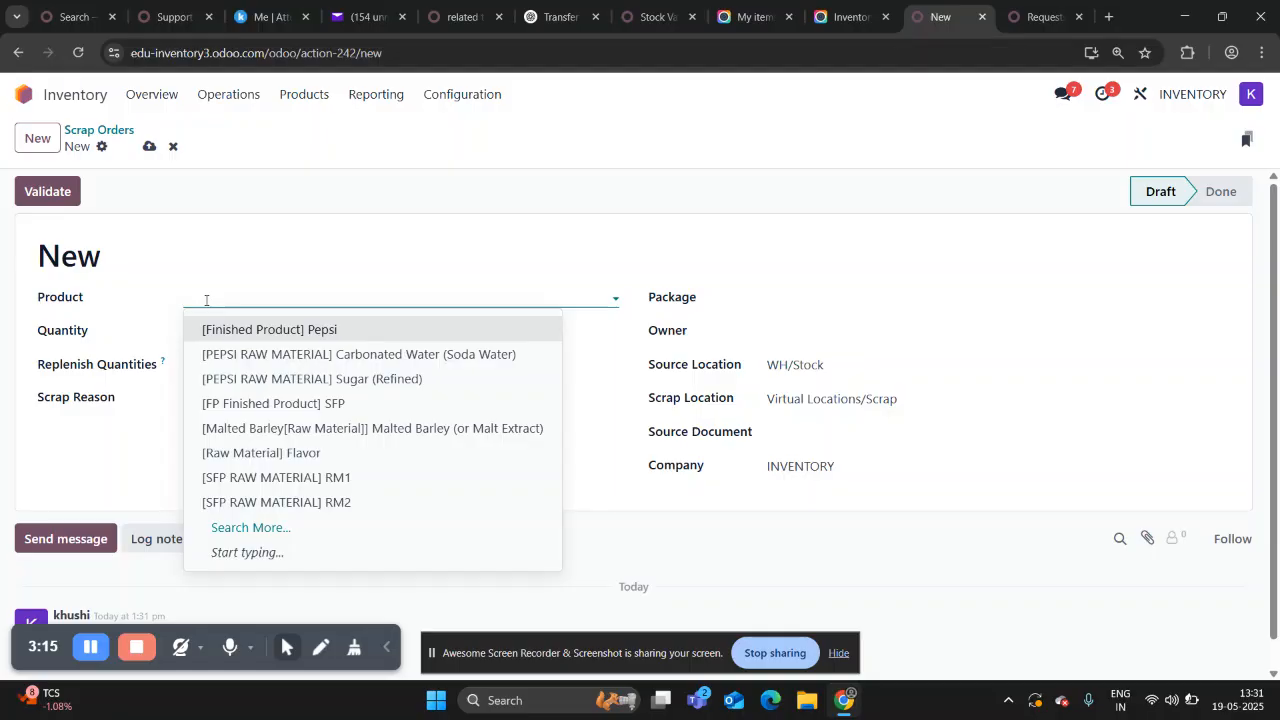
pyautogui.write('CH')
pyautogui.press('Return')
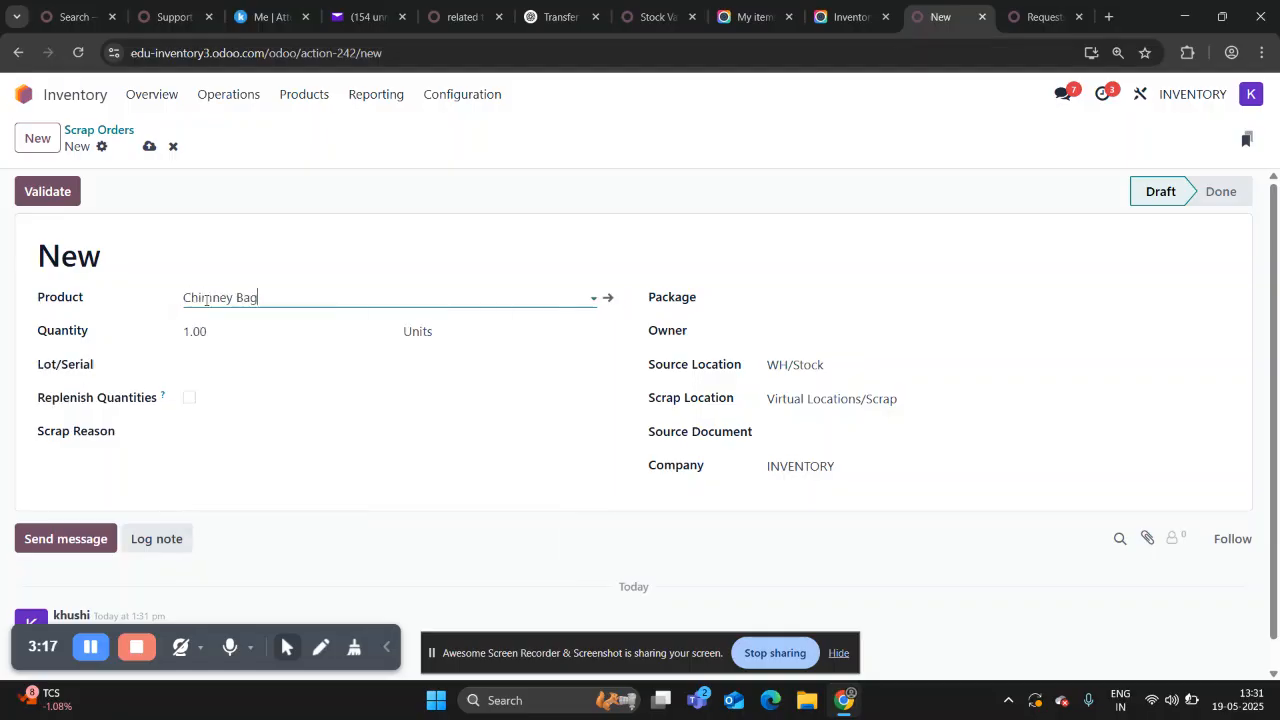
# Set the scrap order's quantity to 30 units, its lot to LOT-CB-002 and its scrap reason to Damaged.
pyautogui.click(220, 333)
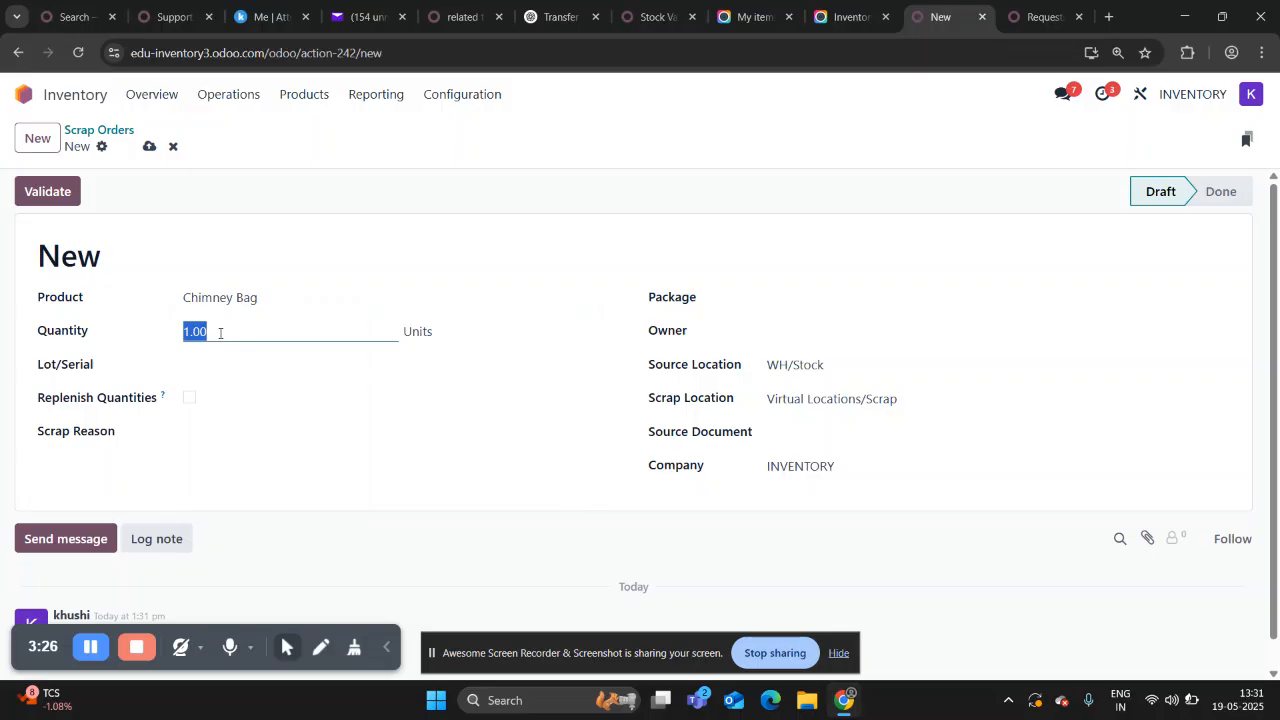
pyautogui.write('30')
pyautogui.click(200, 369)
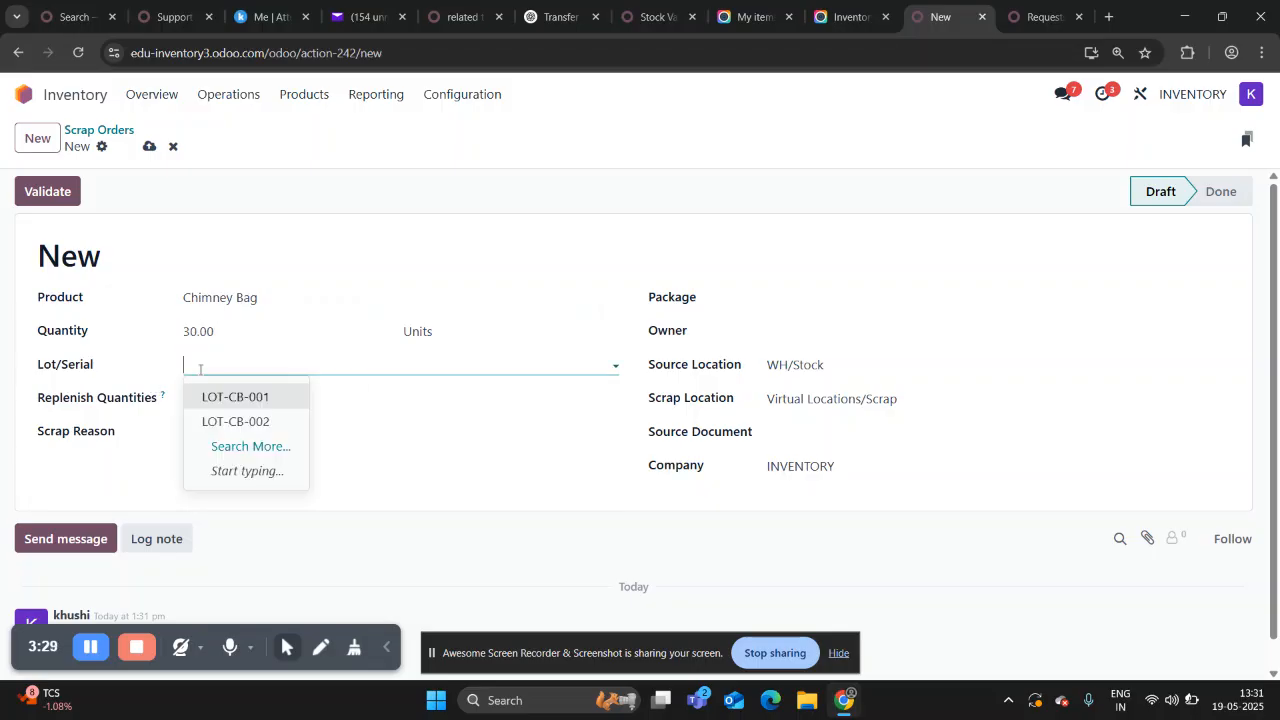
pyautogui.click(214, 420)
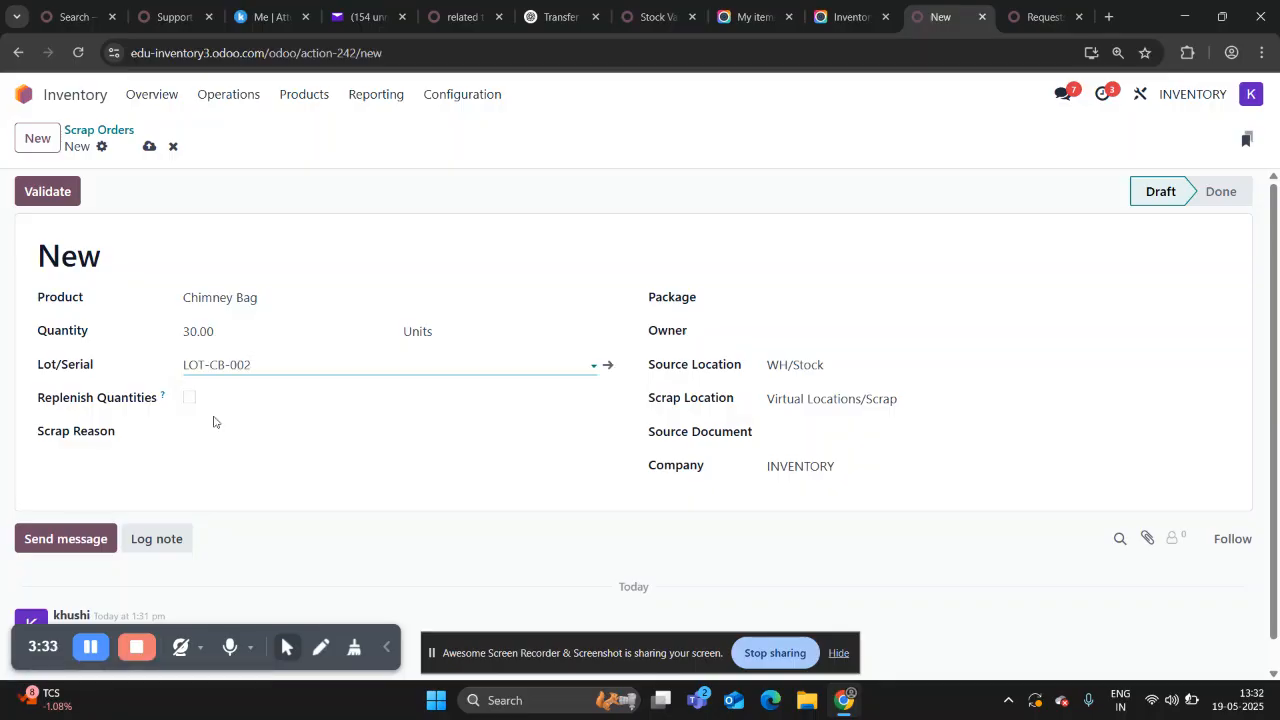
pyautogui.click(220, 438)
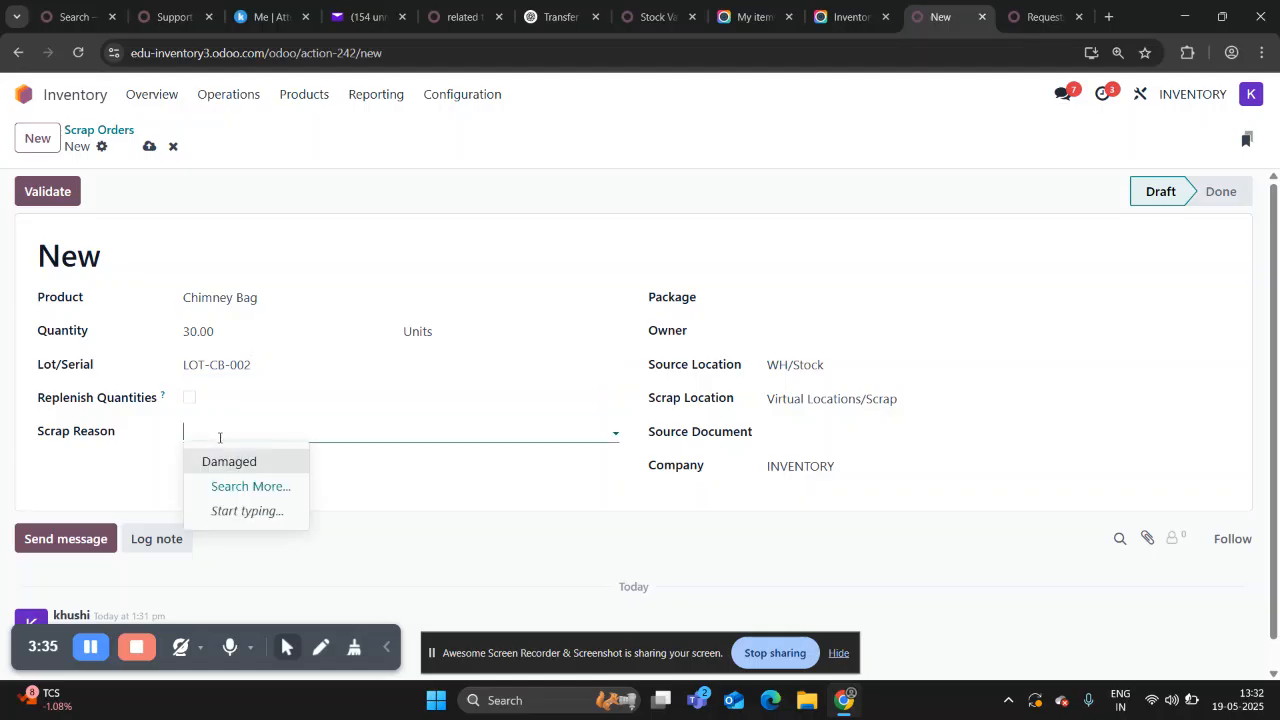
pyautogui.click(222, 461)
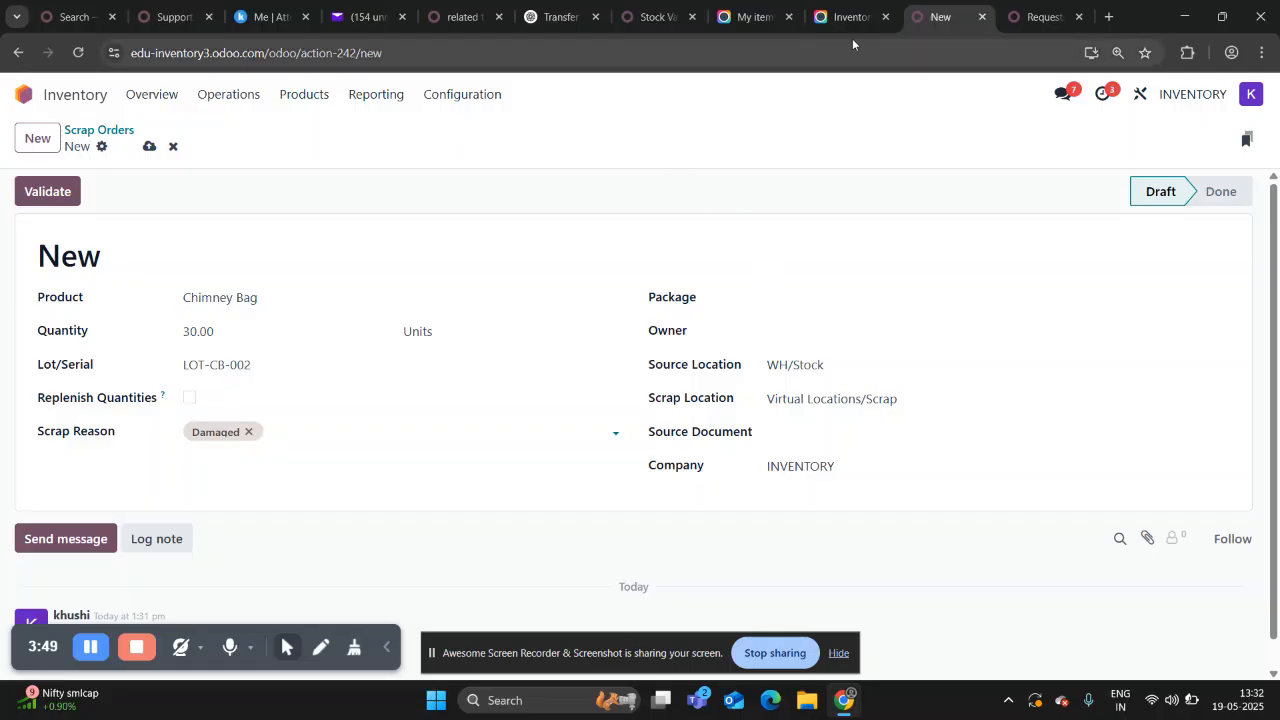
# Duplicate the browser tab and look up the latest purchase order's reference in the Purchase app.
pyautogui.rightClick(948, 17)
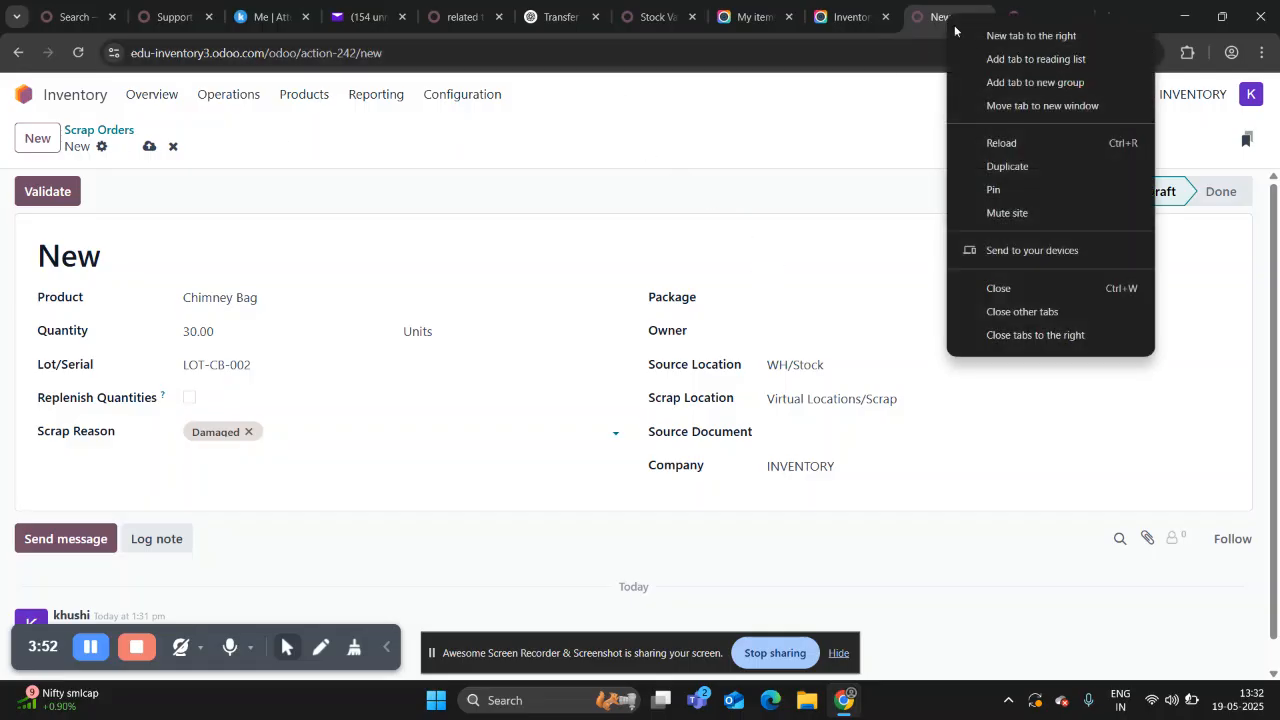
pyautogui.click(1010, 166)
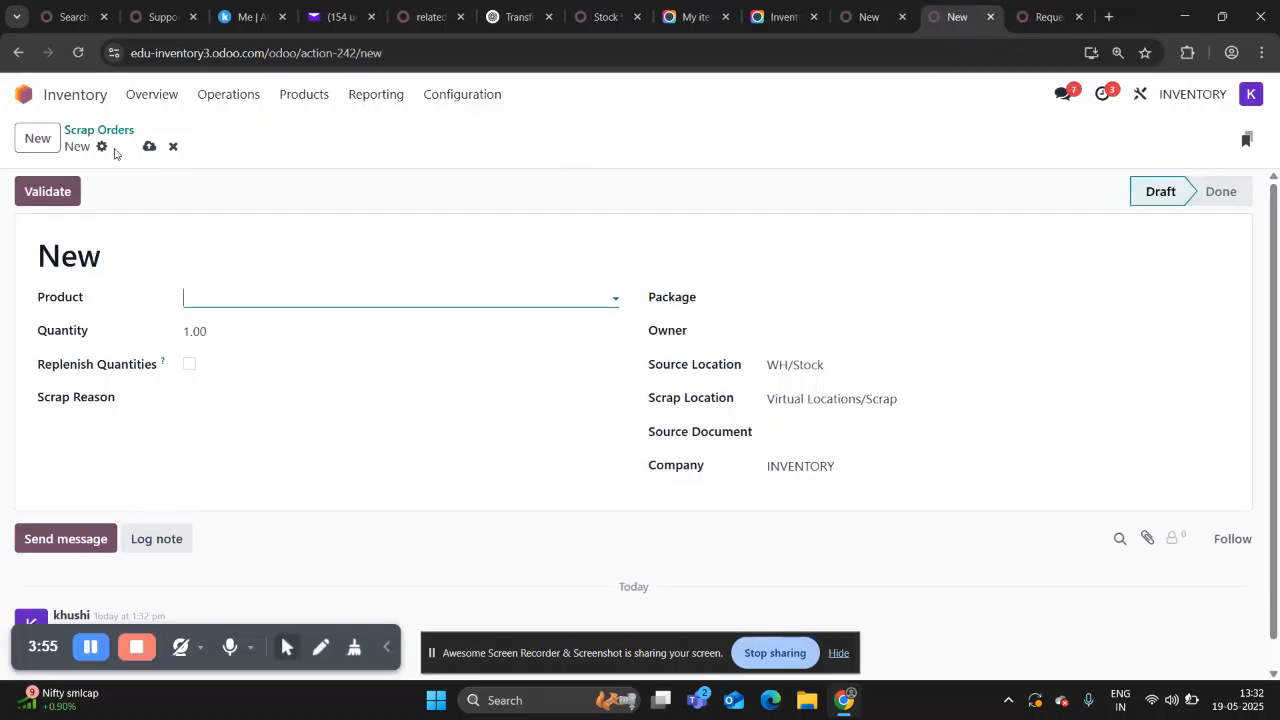
pyautogui.click(80, 94)
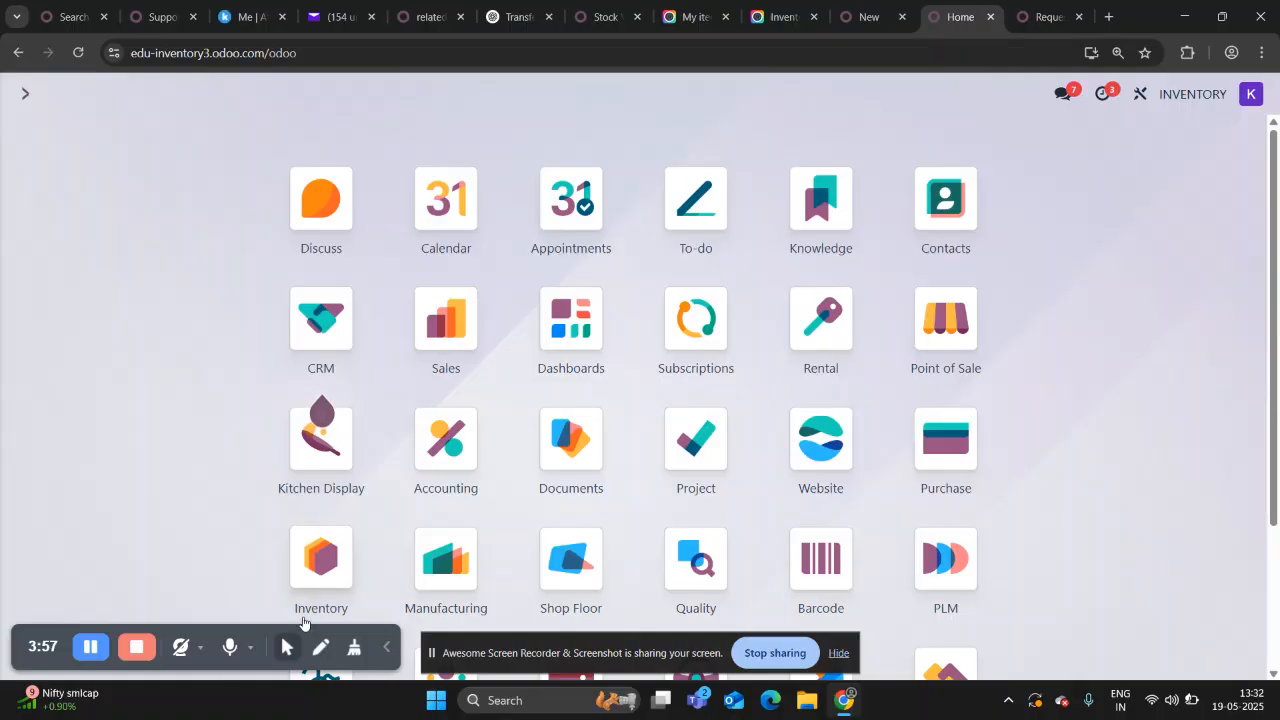
pyautogui.scroll(-1, 302, 625)
pyautogui.scroll(-2, 330, 530)
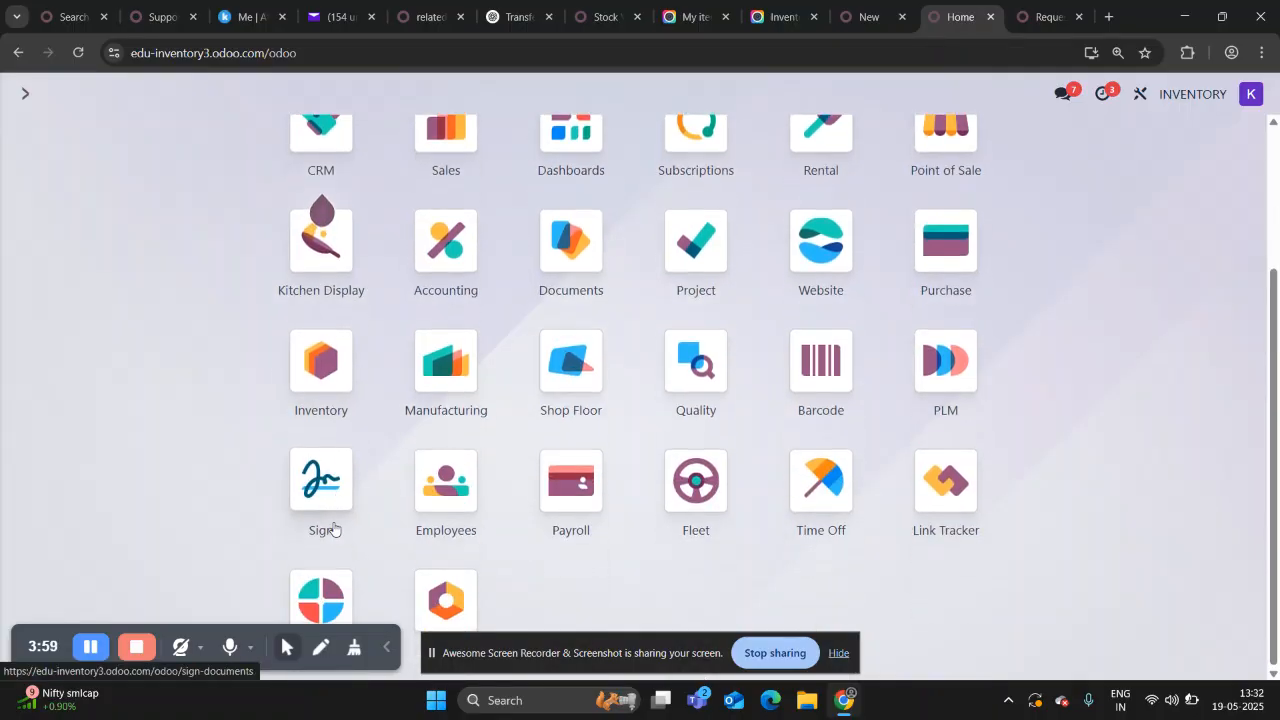
pyautogui.click(940, 248)
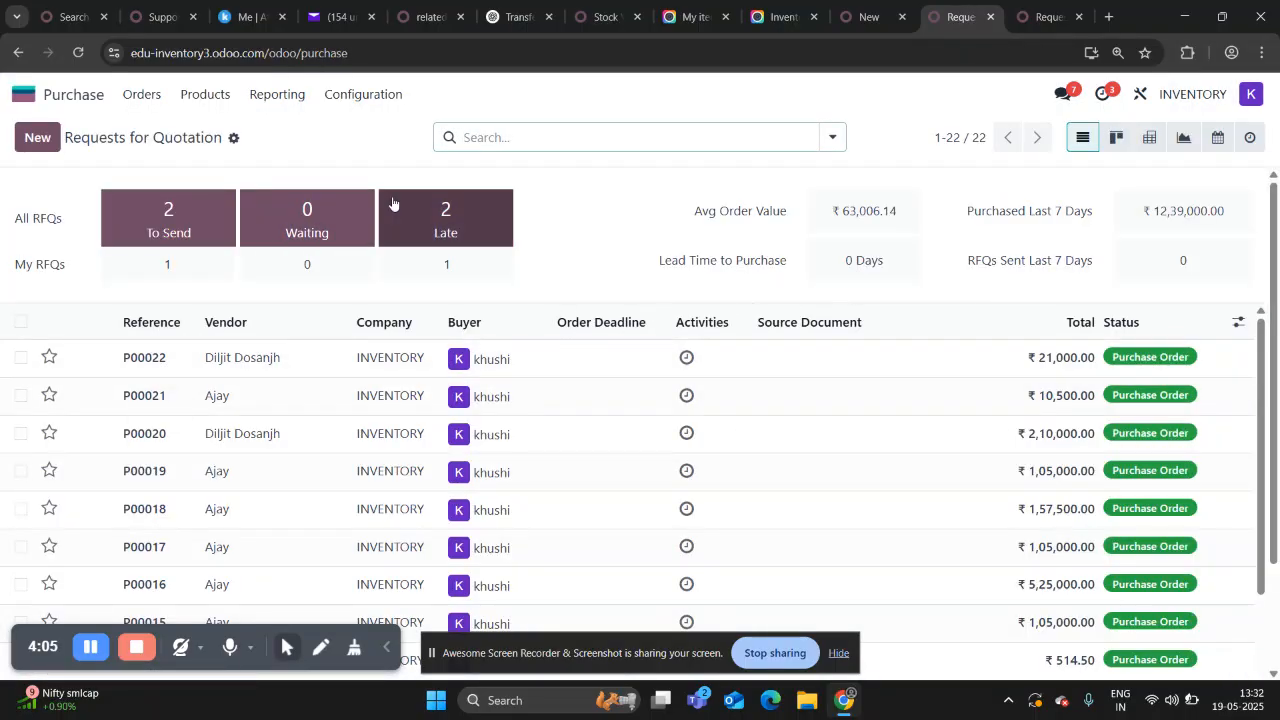
# Return to the draft scrap order, enter the purchase order number as its source document and validate it.
pyautogui.click(870, 16)
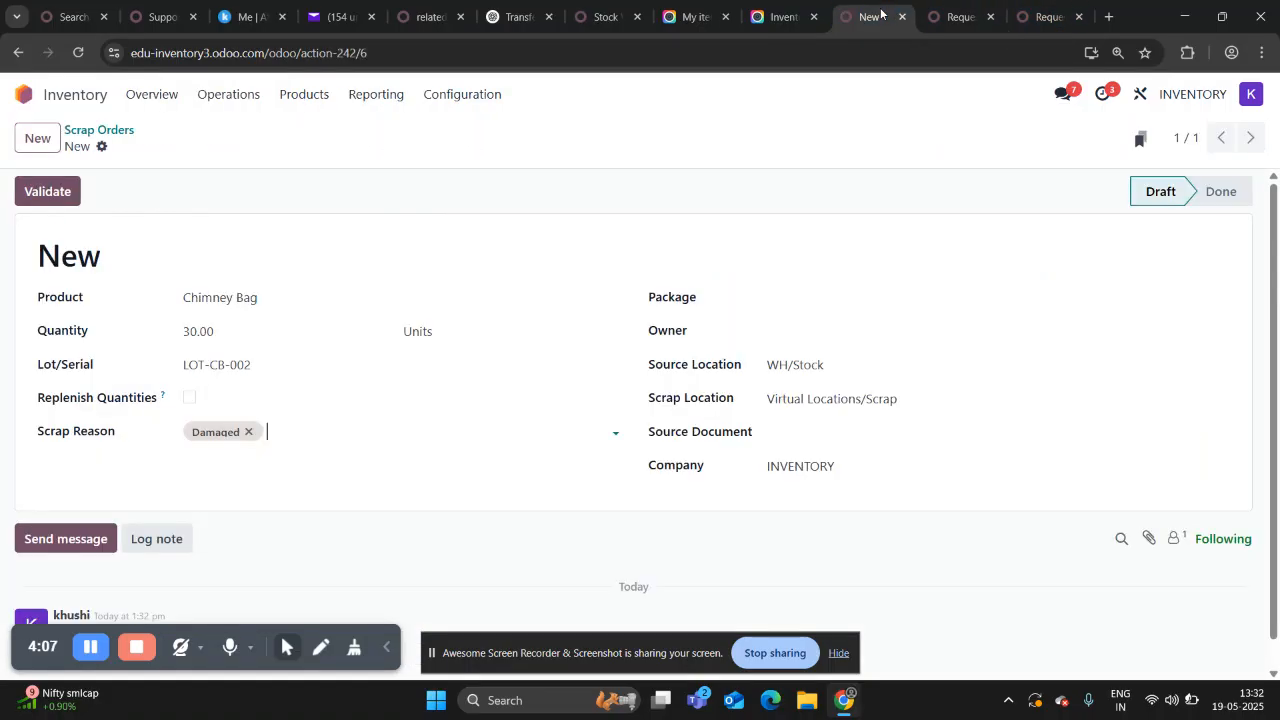
pyautogui.click(806, 424)
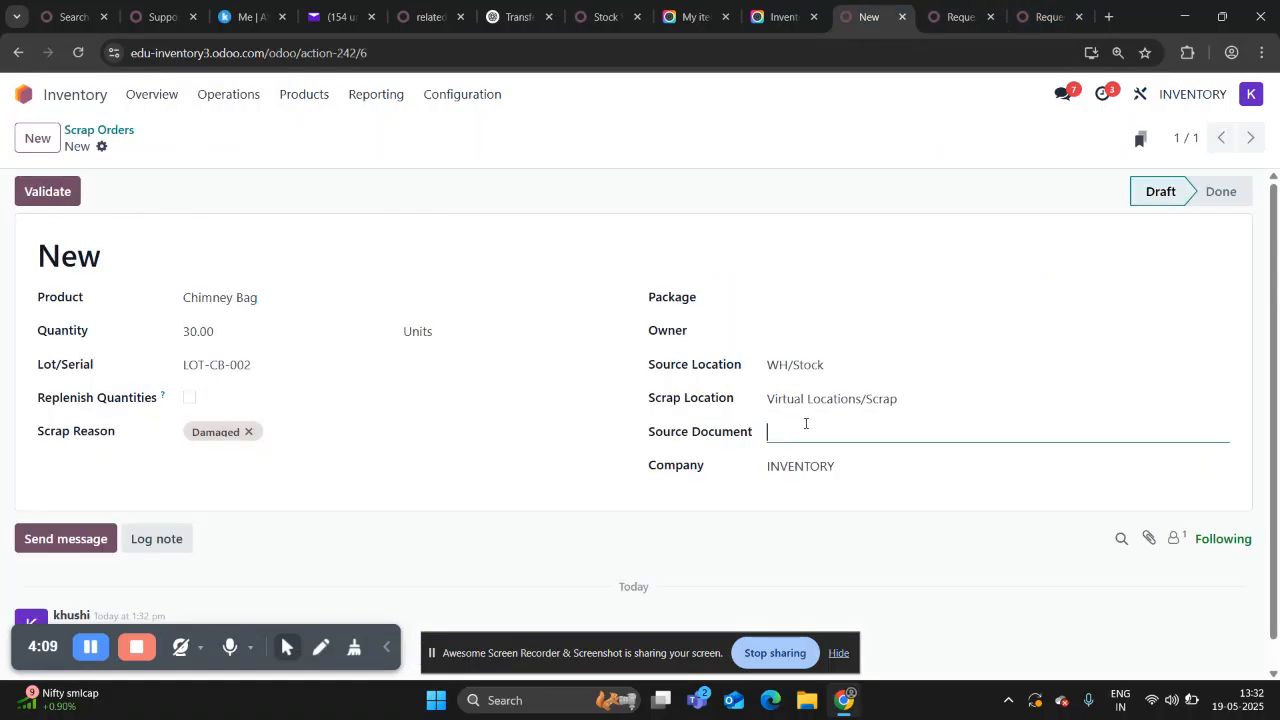
pyautogui.write('PO0022')
pyautogui.click(56, 193)
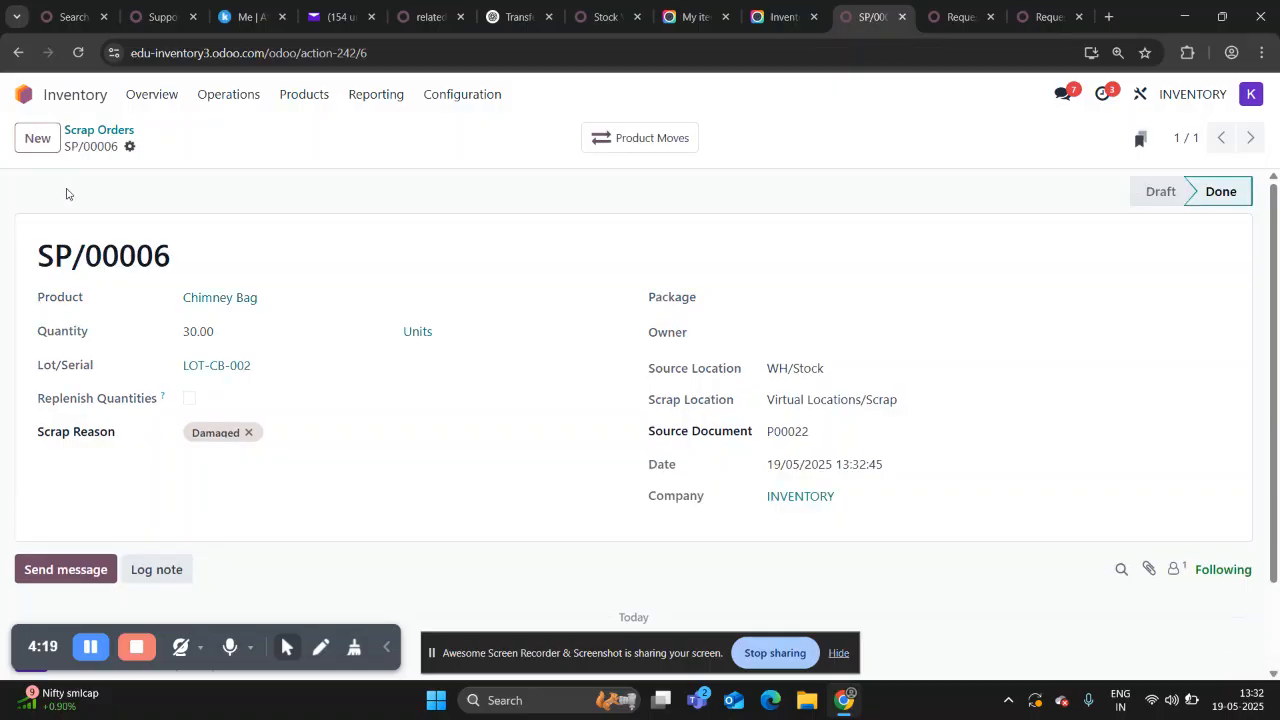
# Check the stock valuation report for the scrapped Chimney Bag units and the remaining value of lot LOT-CB-002.
pyautogui.click(386, 98)
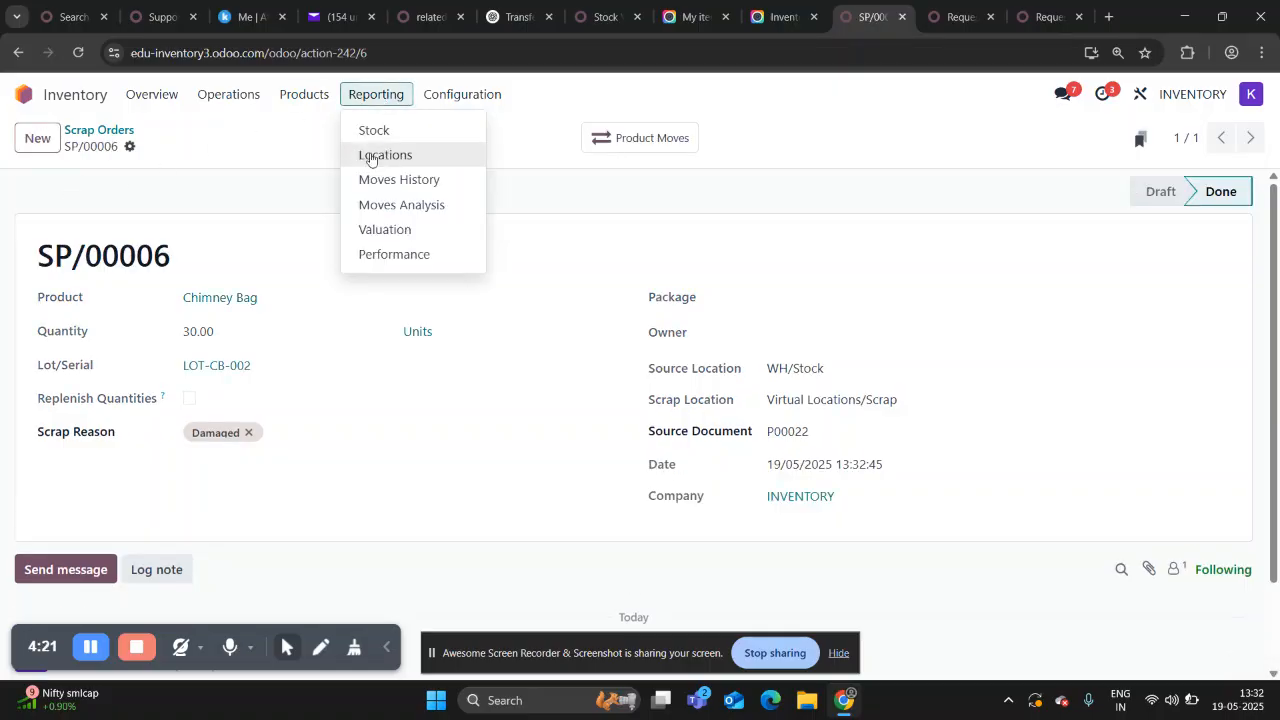
pyautogui.click(385, 229)
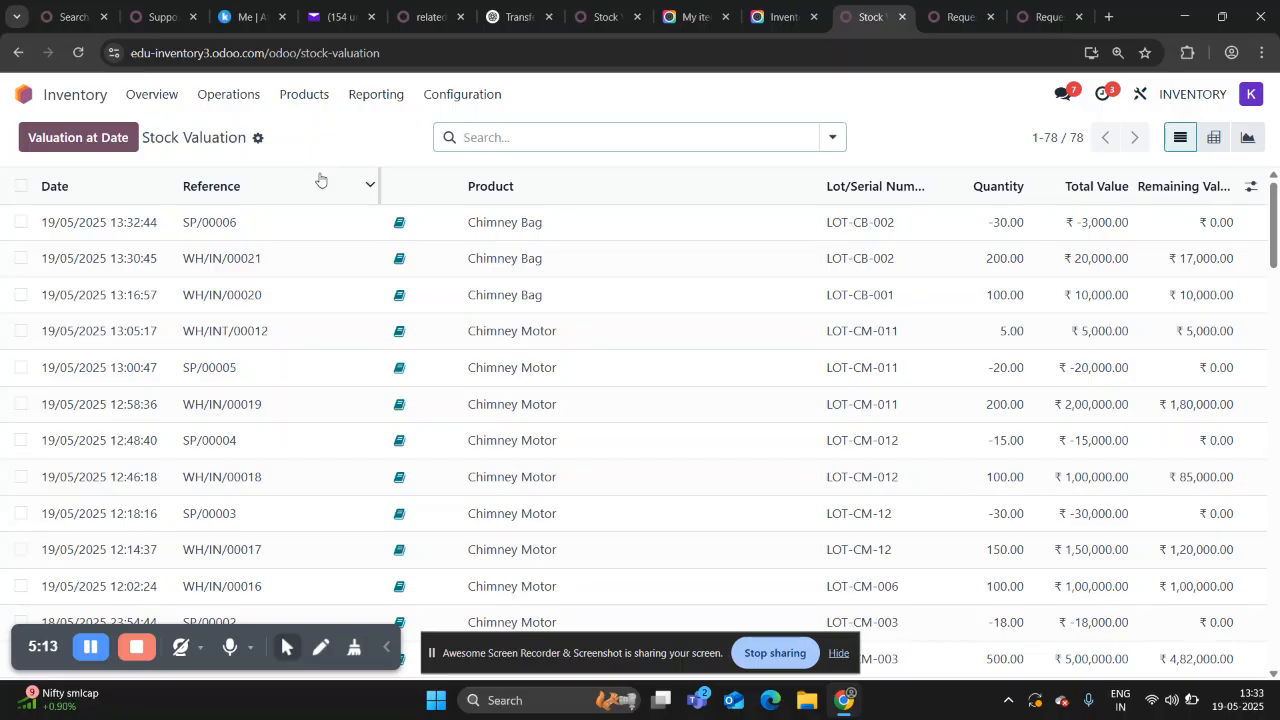
# Create a new internal transfer with source location Virtual Locations/Scrap and the purchase order number as its source document.
pyautogui.click(237, 97)
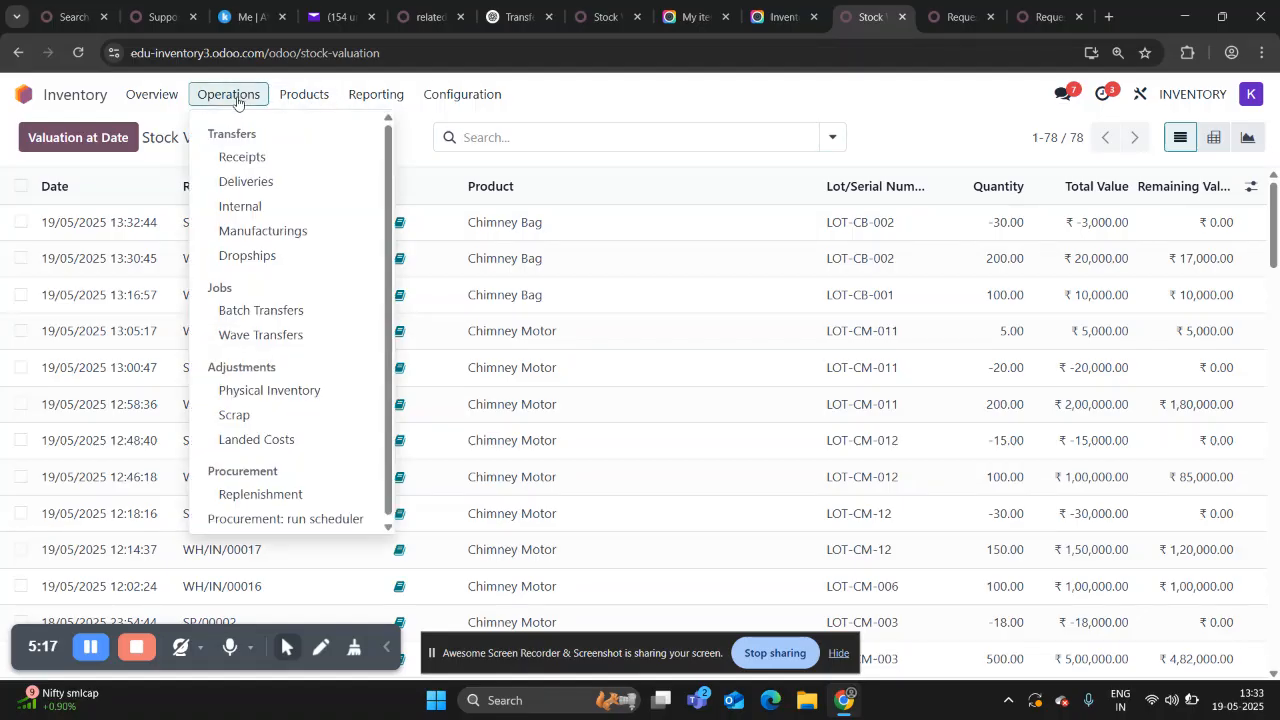
pyautogui.click(248, 209)
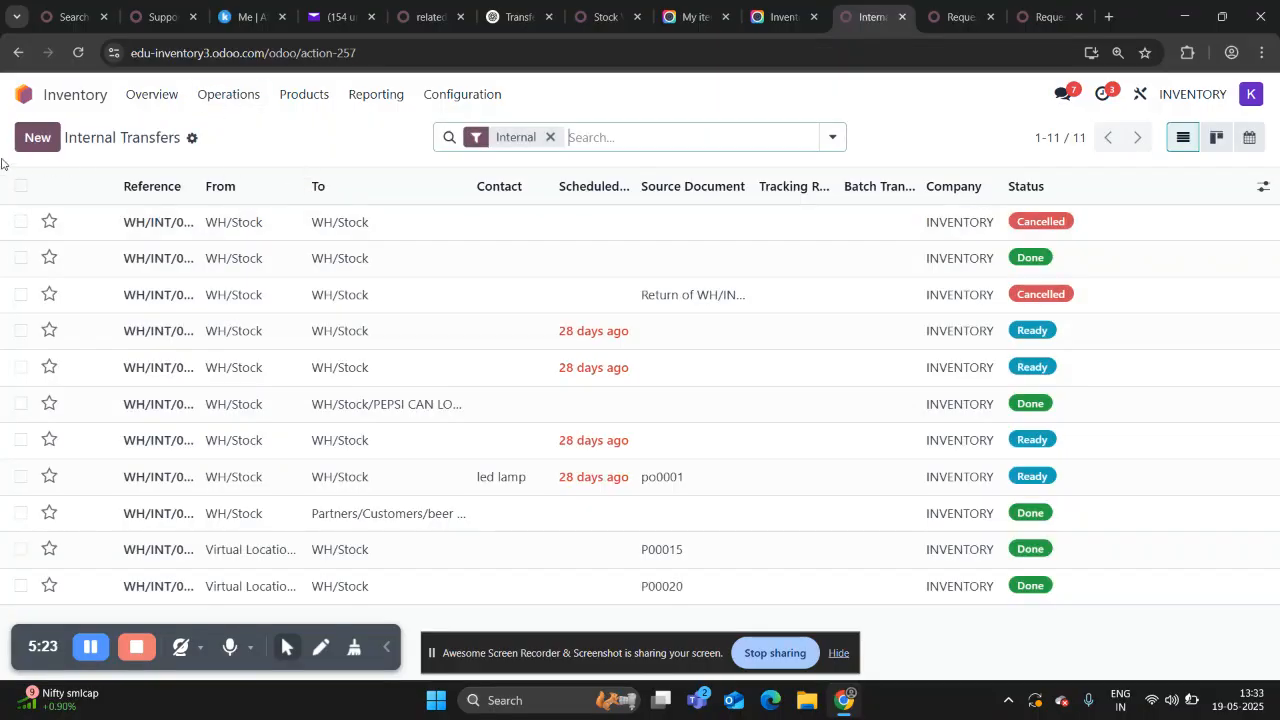
pyautogui.click(40, 140)
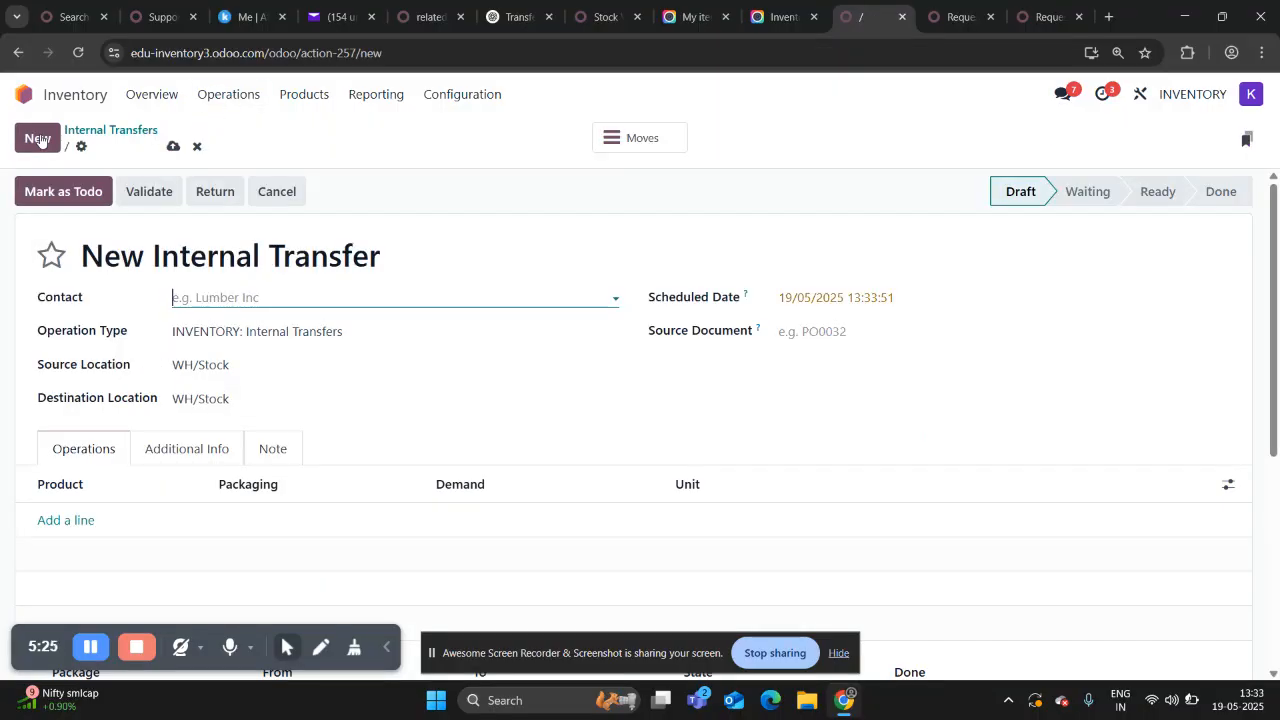
pyautogui.click(255, 364)
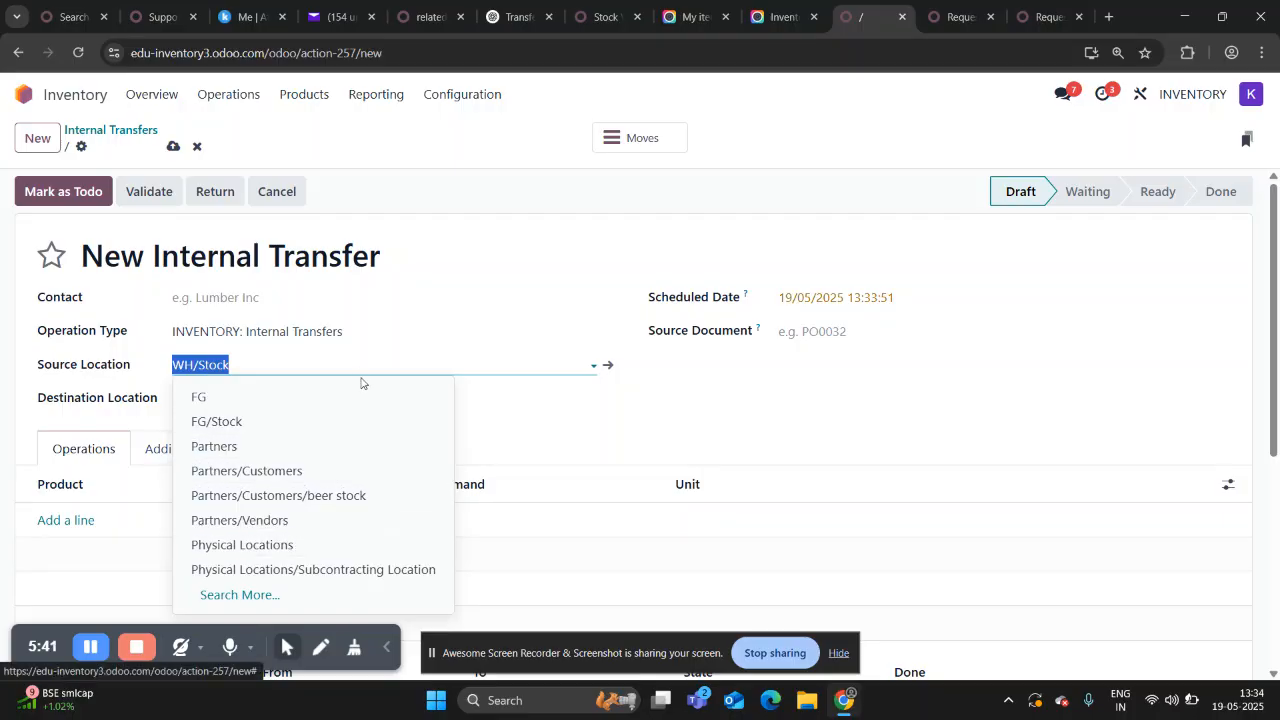
pyautogui.write('SC')
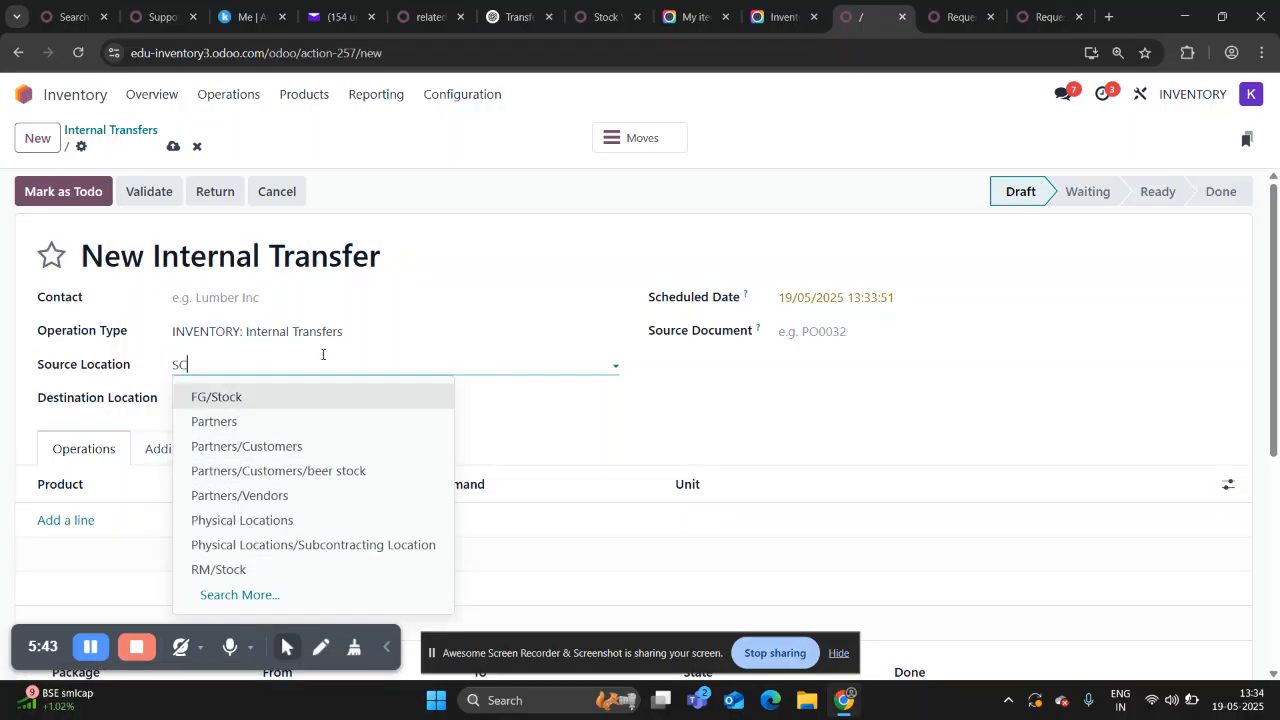
pyautogui.press('Return')
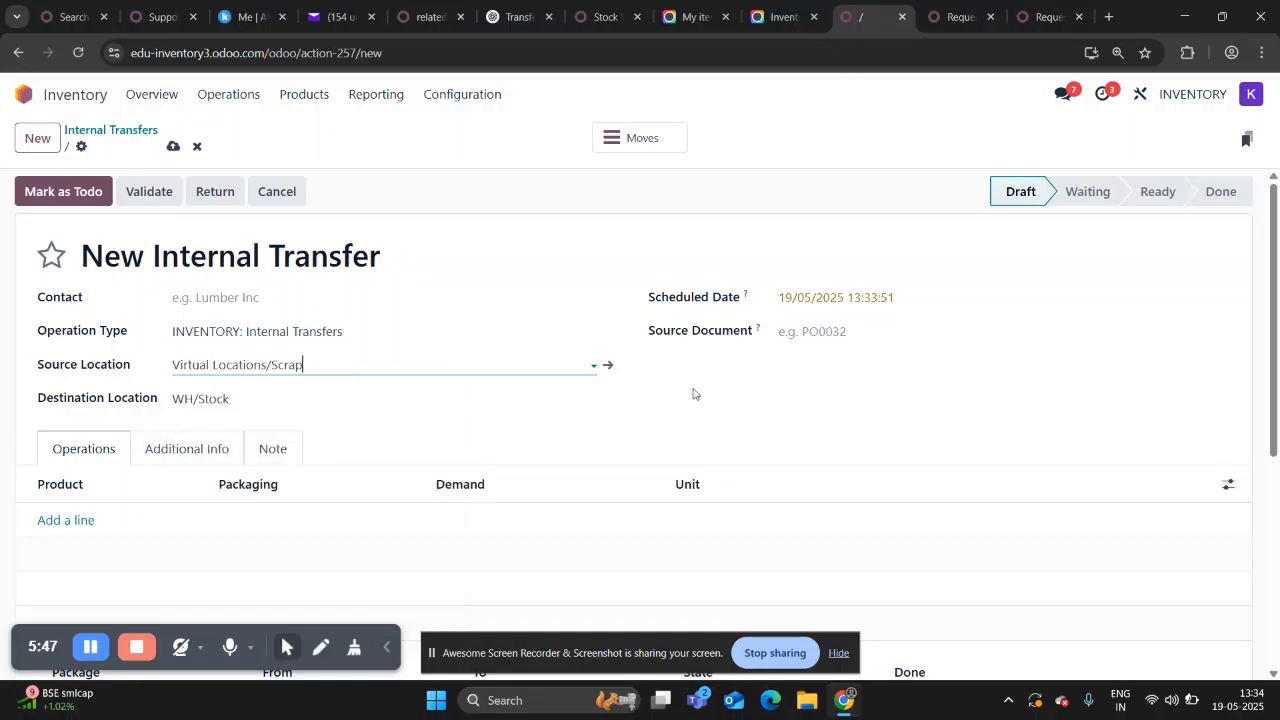
pyautogui.click(868, 331)
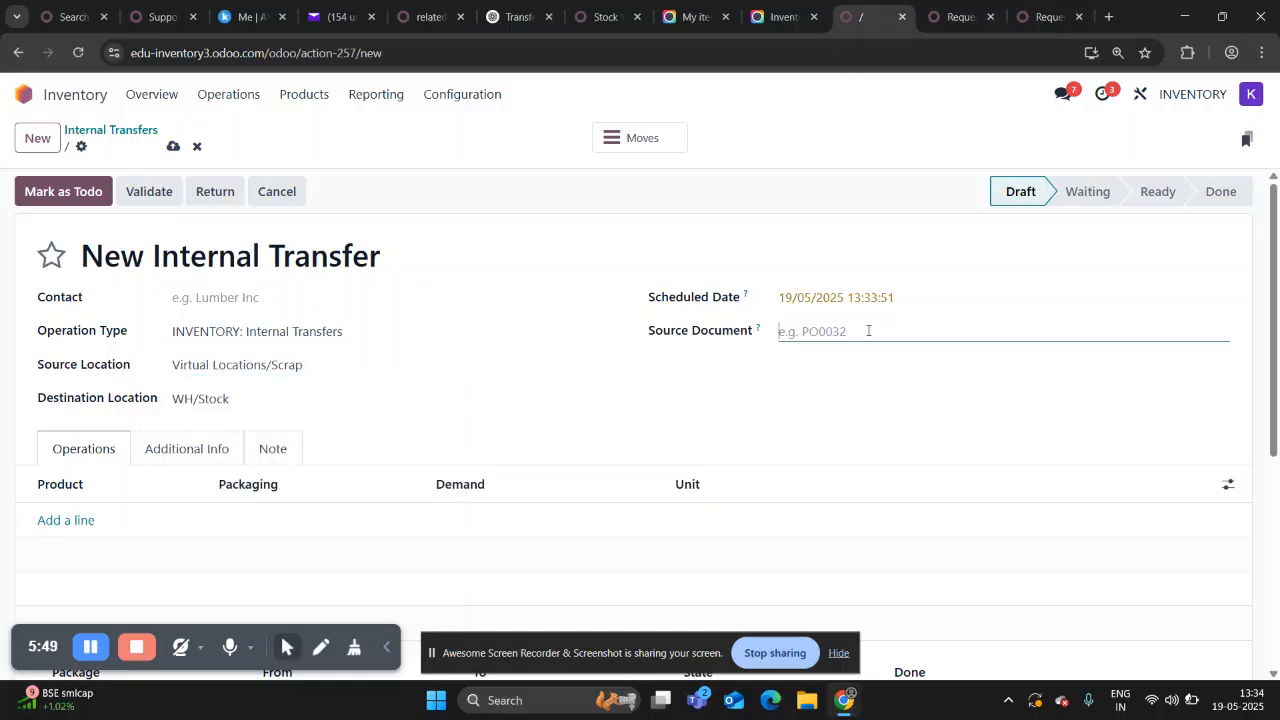
pyautogui.write('P00022')
# Add a Chimney Bag line to the internal transfer with a demand of 5 units.
pyautogui.scroll(-1, 781, 383)
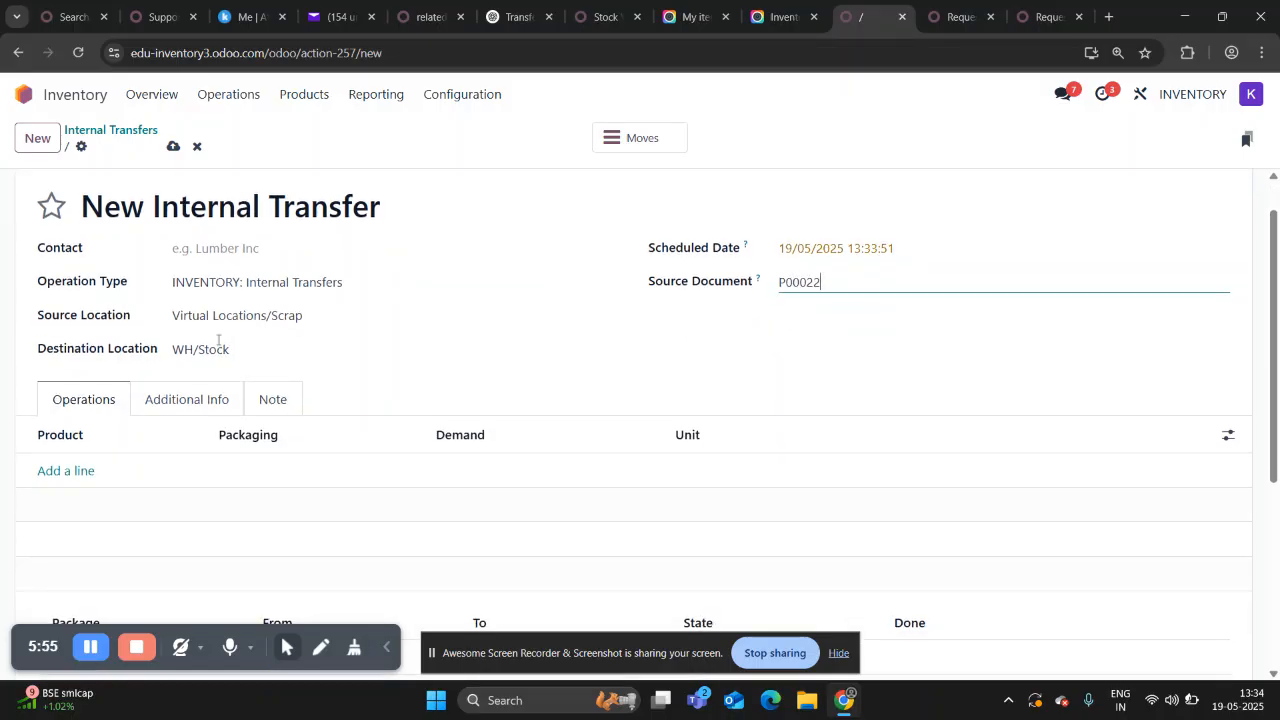
pyautogui.click(92, 478)
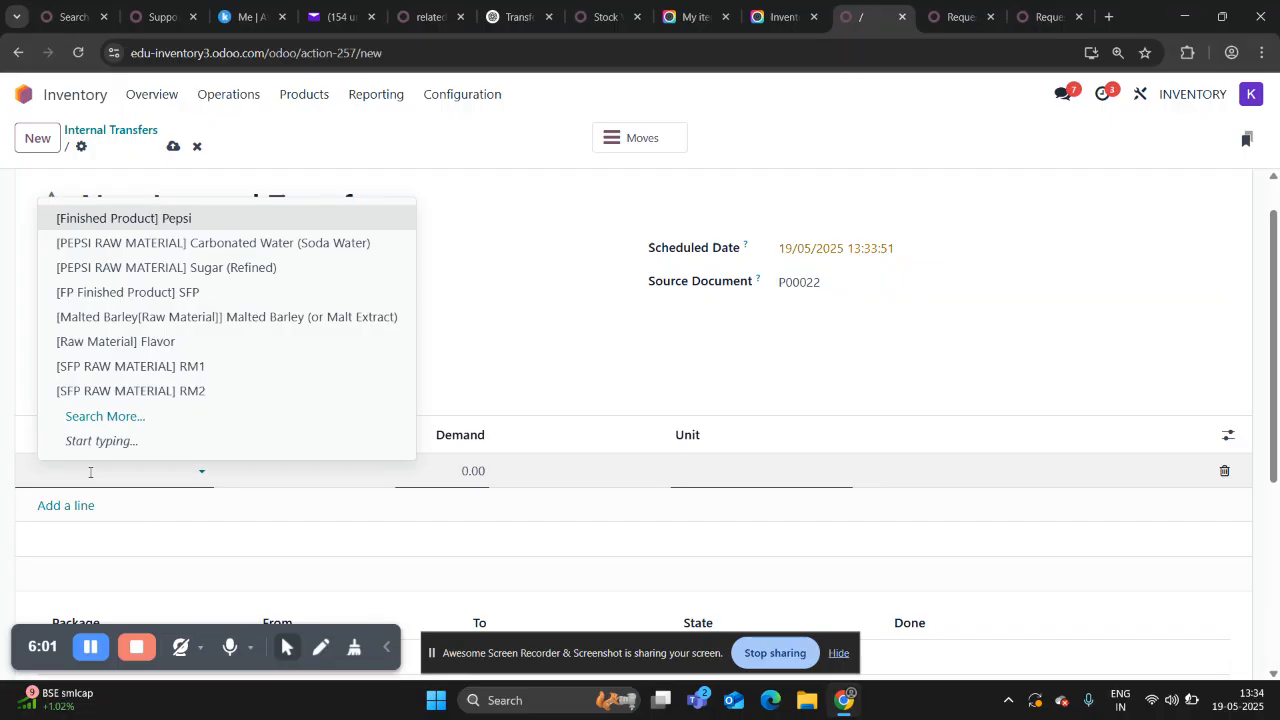
pyautogui.write('C')
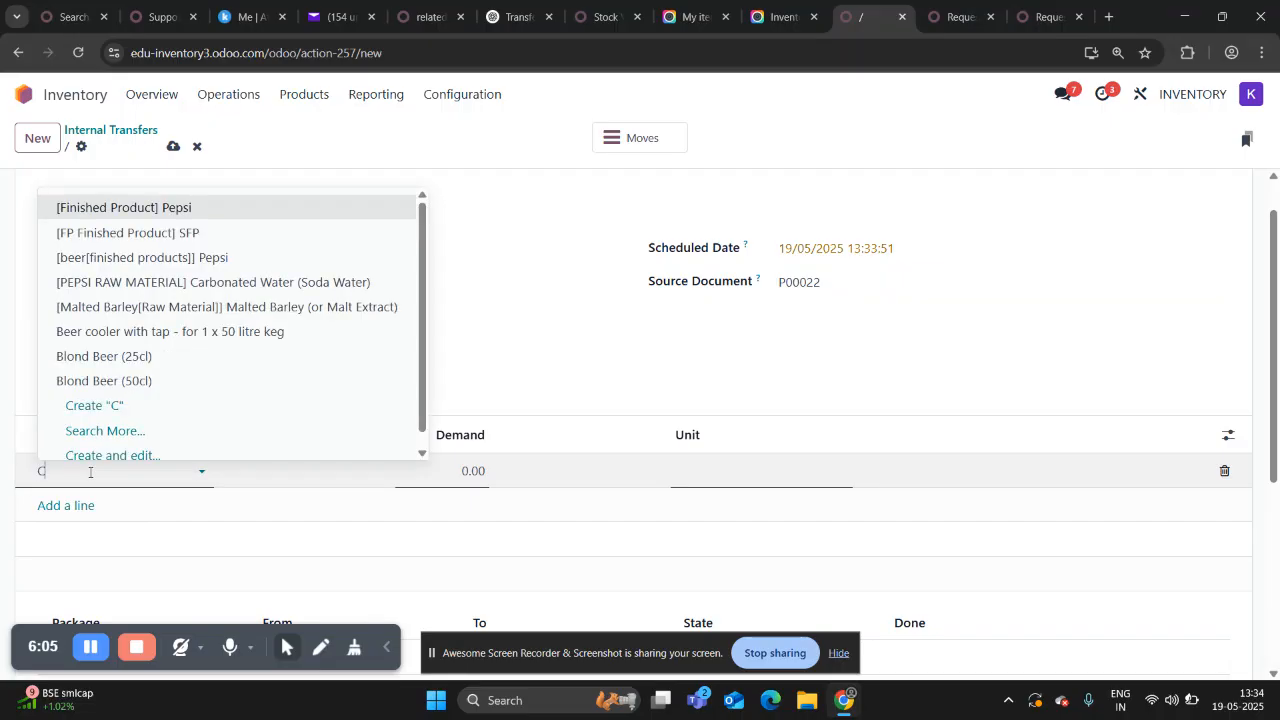
pyautogui.write('H')
pyautogui.press('Return')
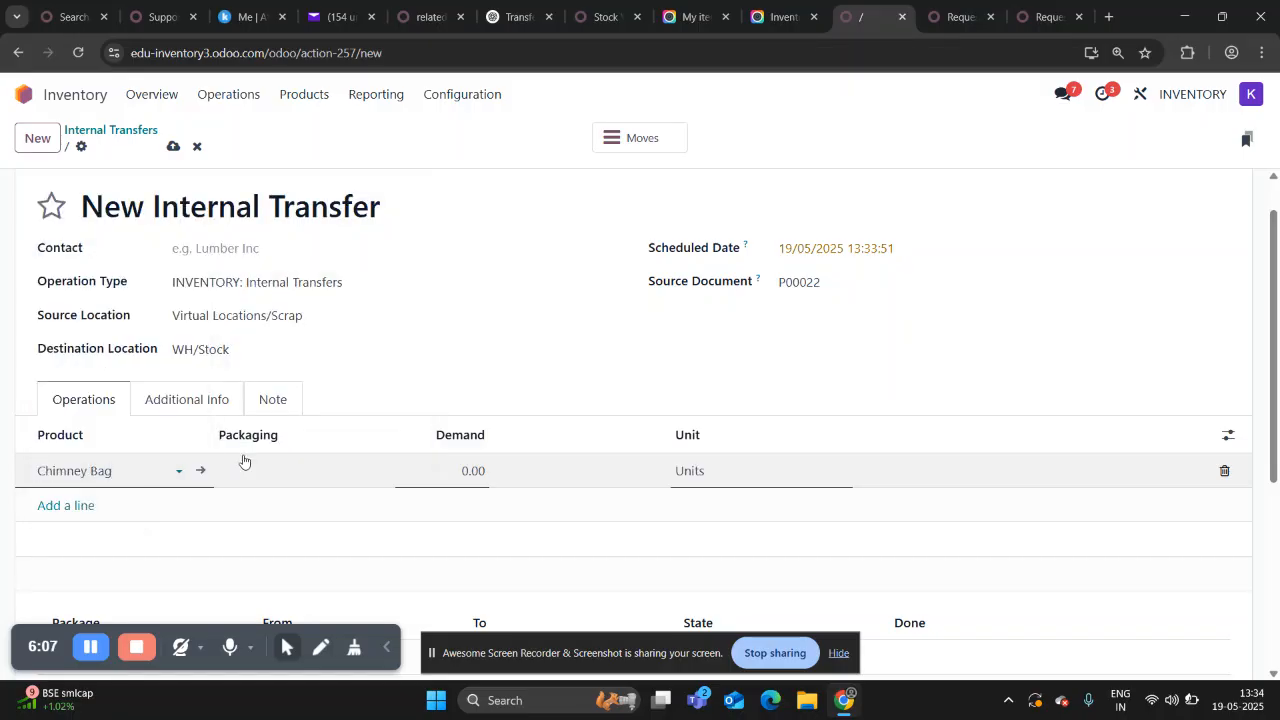
pyautogui.click(470, 478)
pyautogui.click(798, 366)
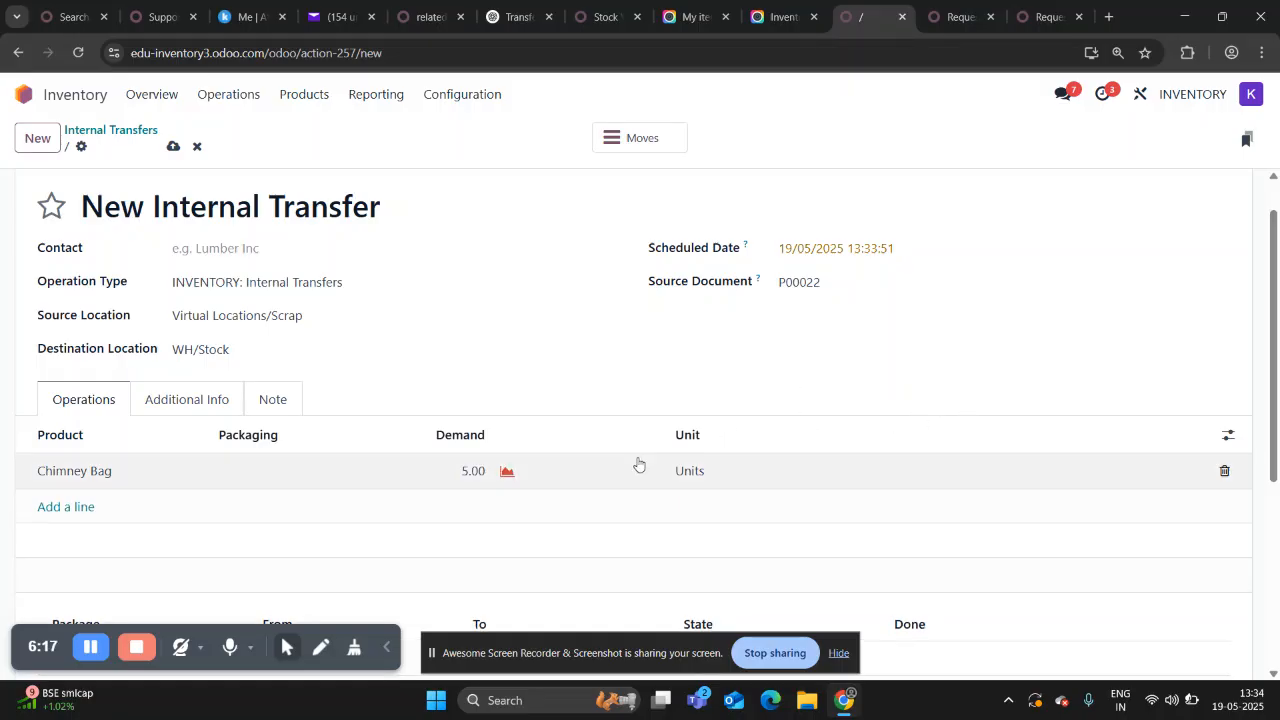
pyautogui.click(1228, 435)
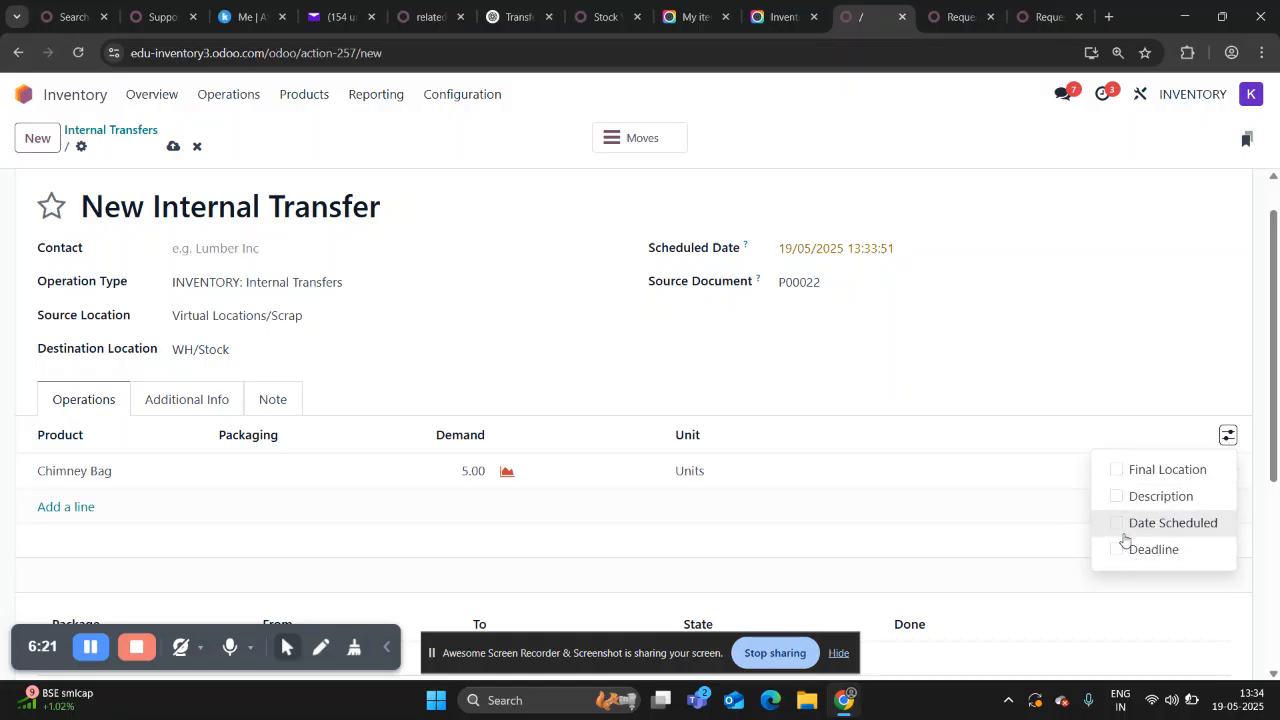
pyautogui.click(1078, 362)
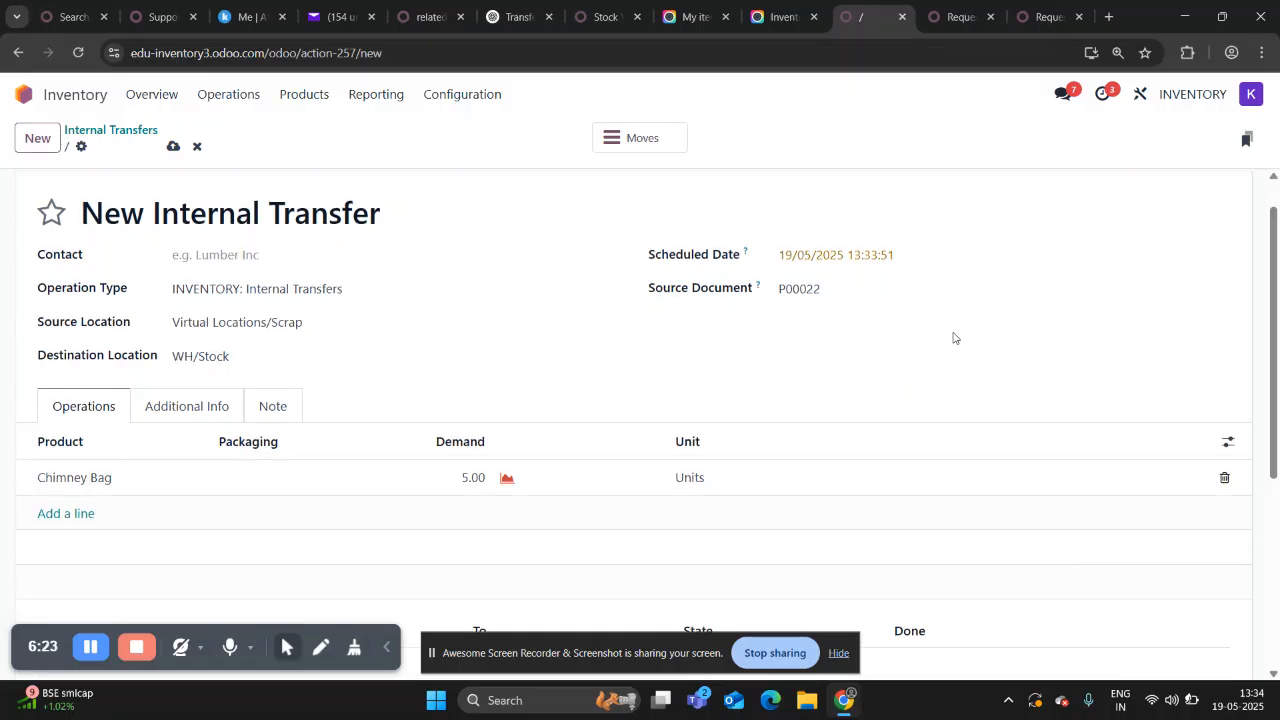
pyautogui.scroll(1, 954, 337)
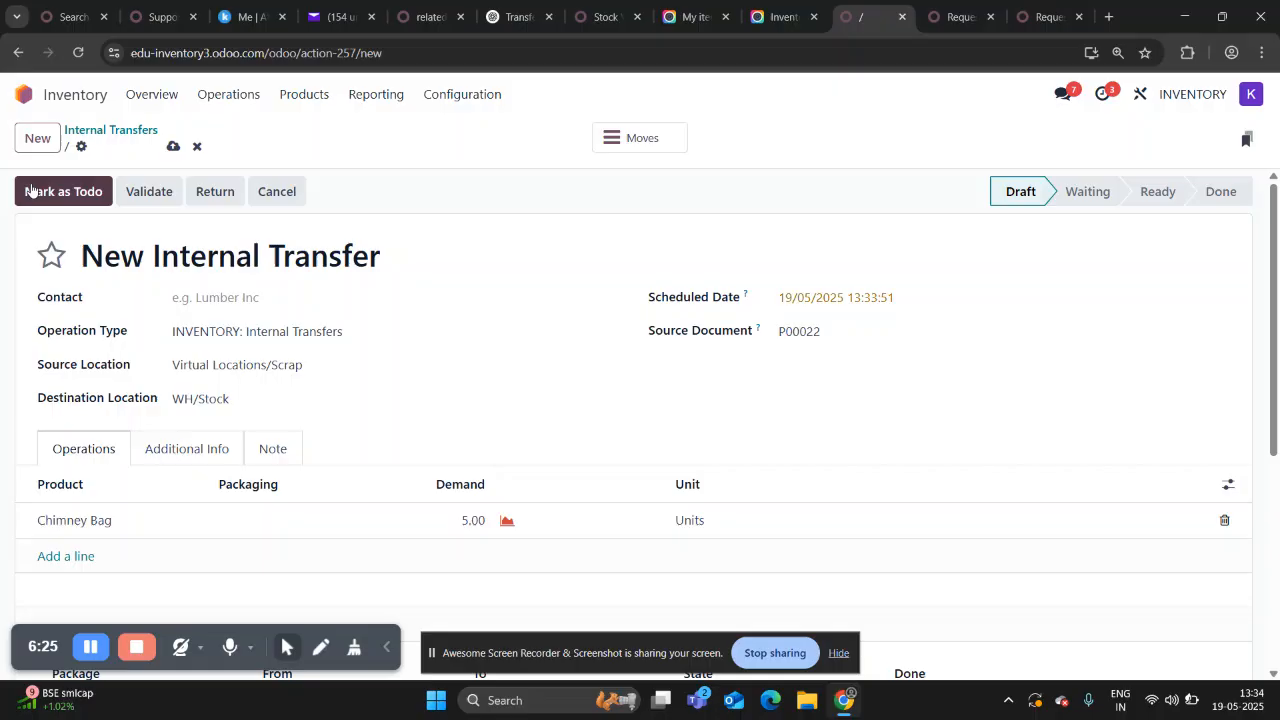
# Mark the internal transfer as to-do and set its Chimney Bag move to pick from Virtual Locations/Scrap - LOT-CB-002.
pyautogui.click(80, 192)
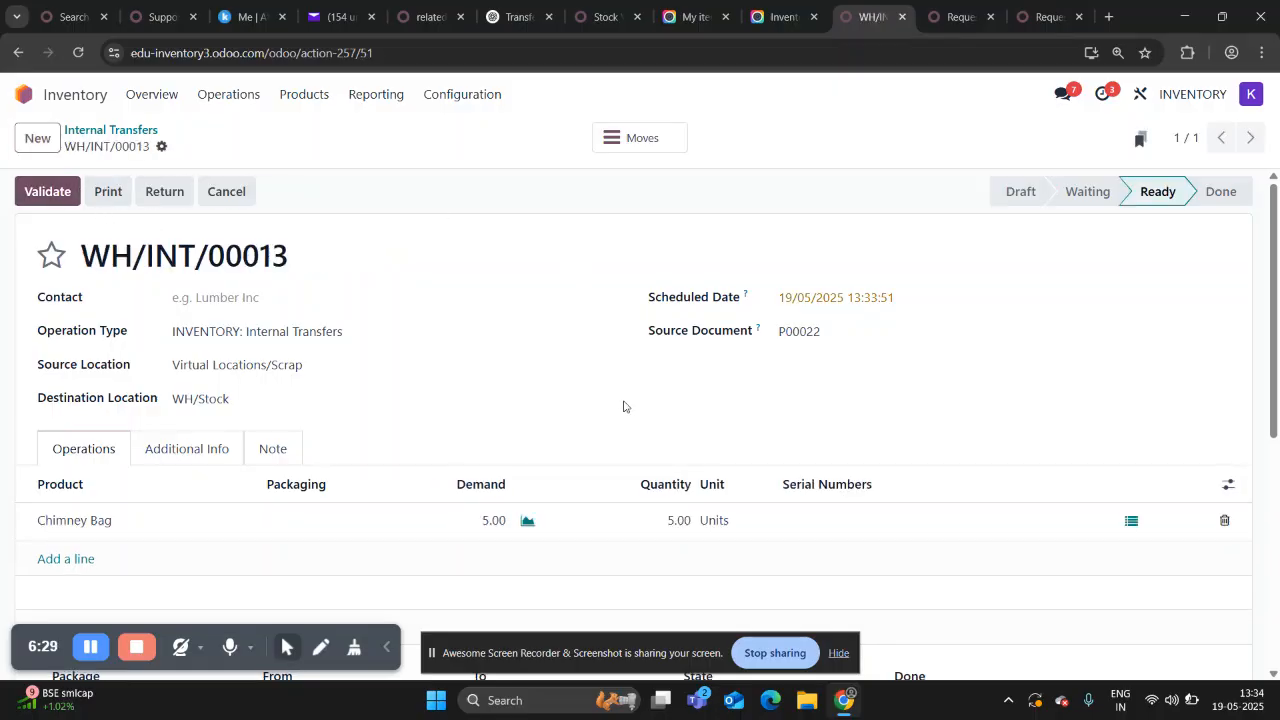
pyautogui.scroll(-1, 623, 406)
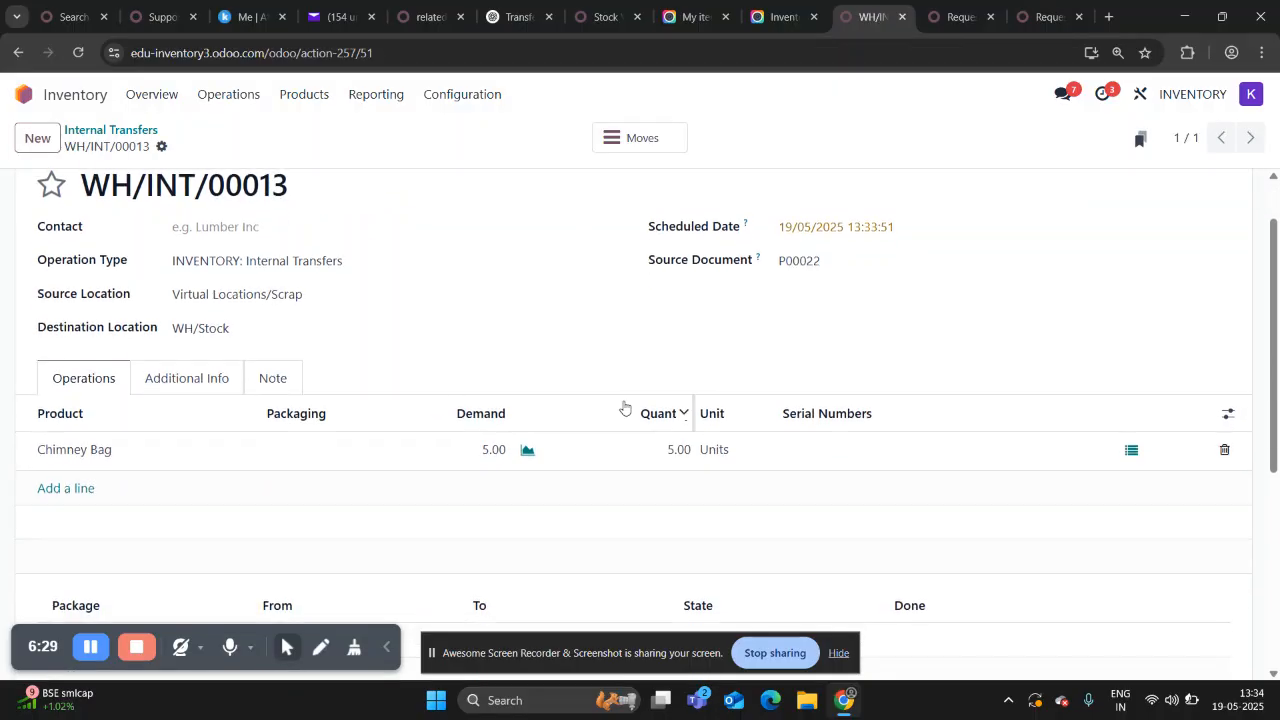
pyautogui.click(1131, 450)
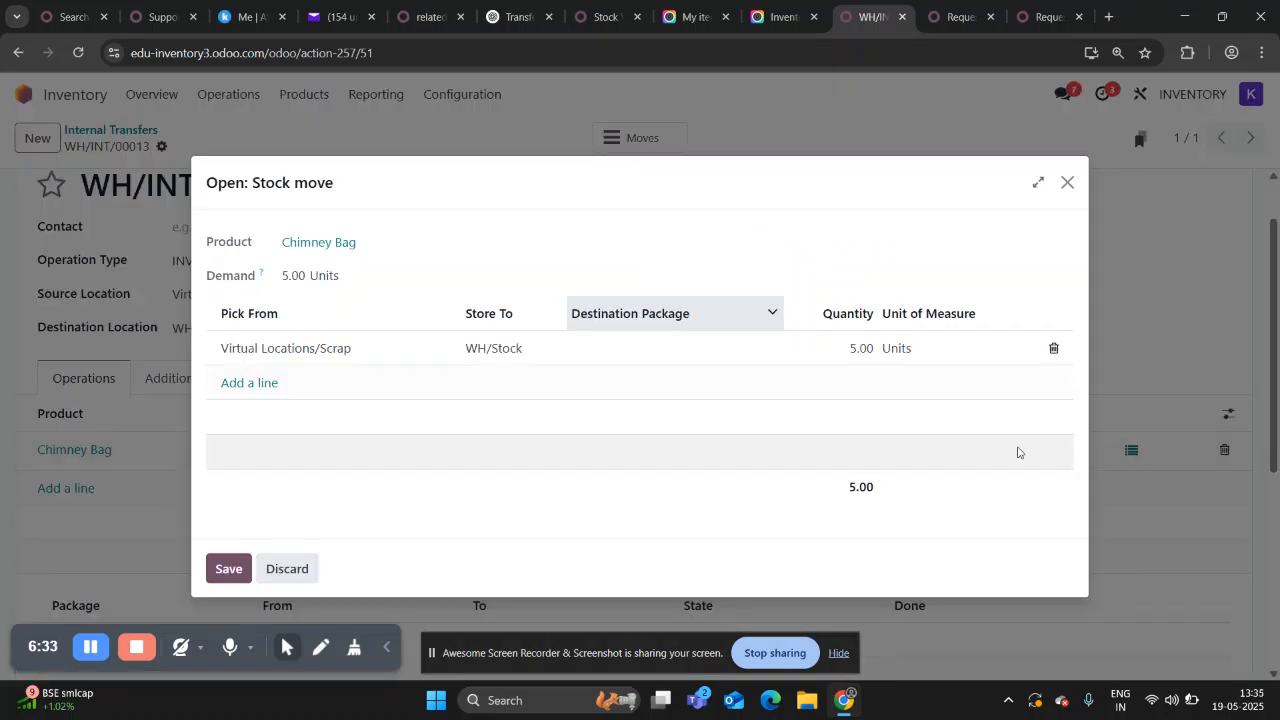
pyautogui.click(376, 350)
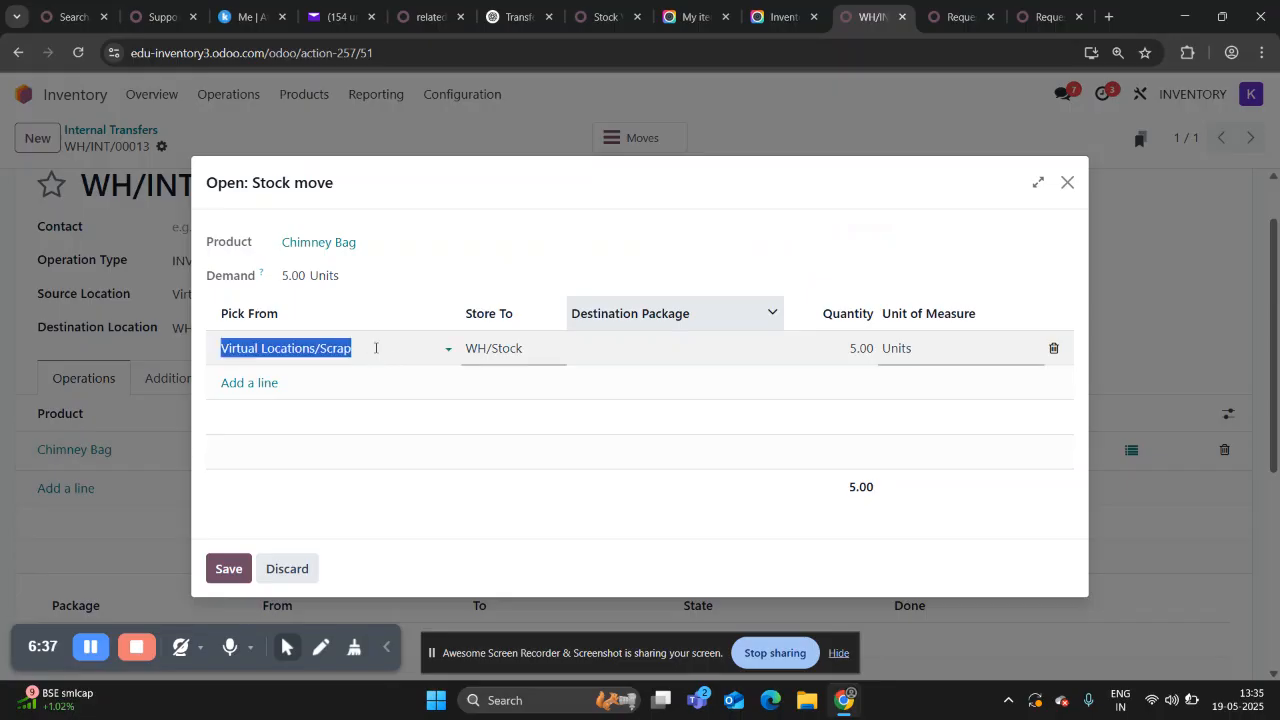
pyautogui.click(376, 347)
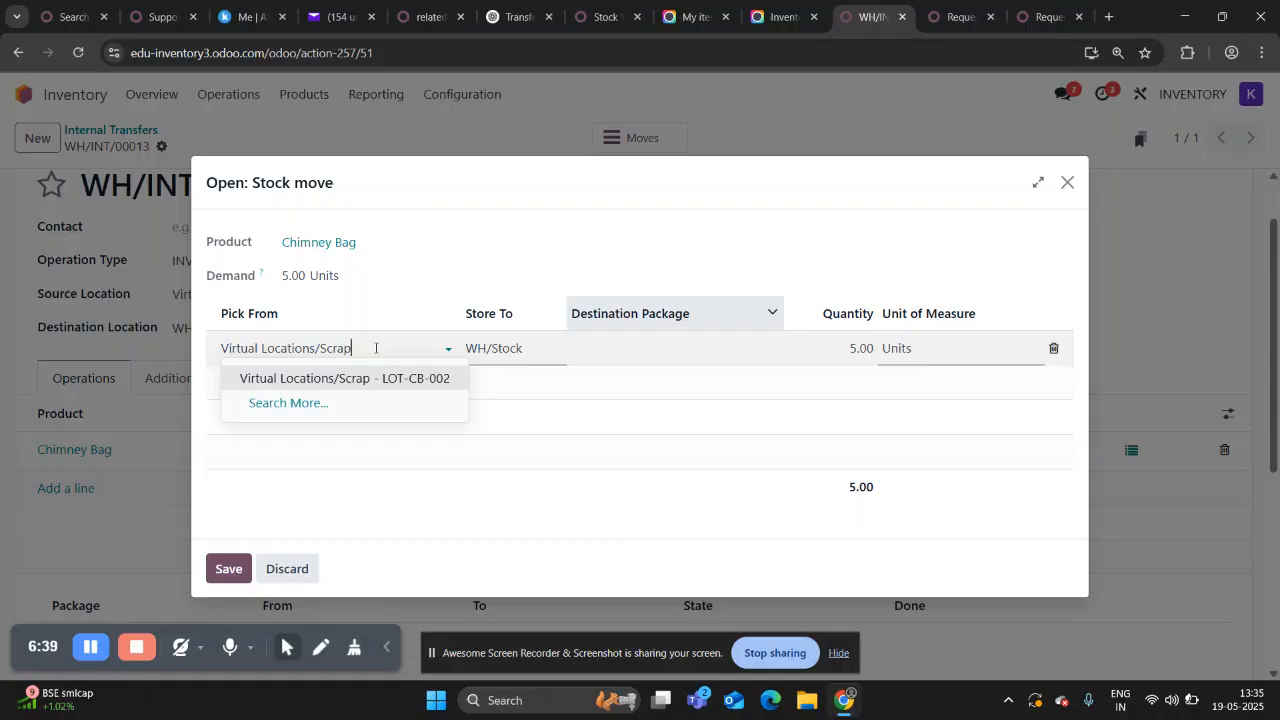
pyautogui.click(380, 378)
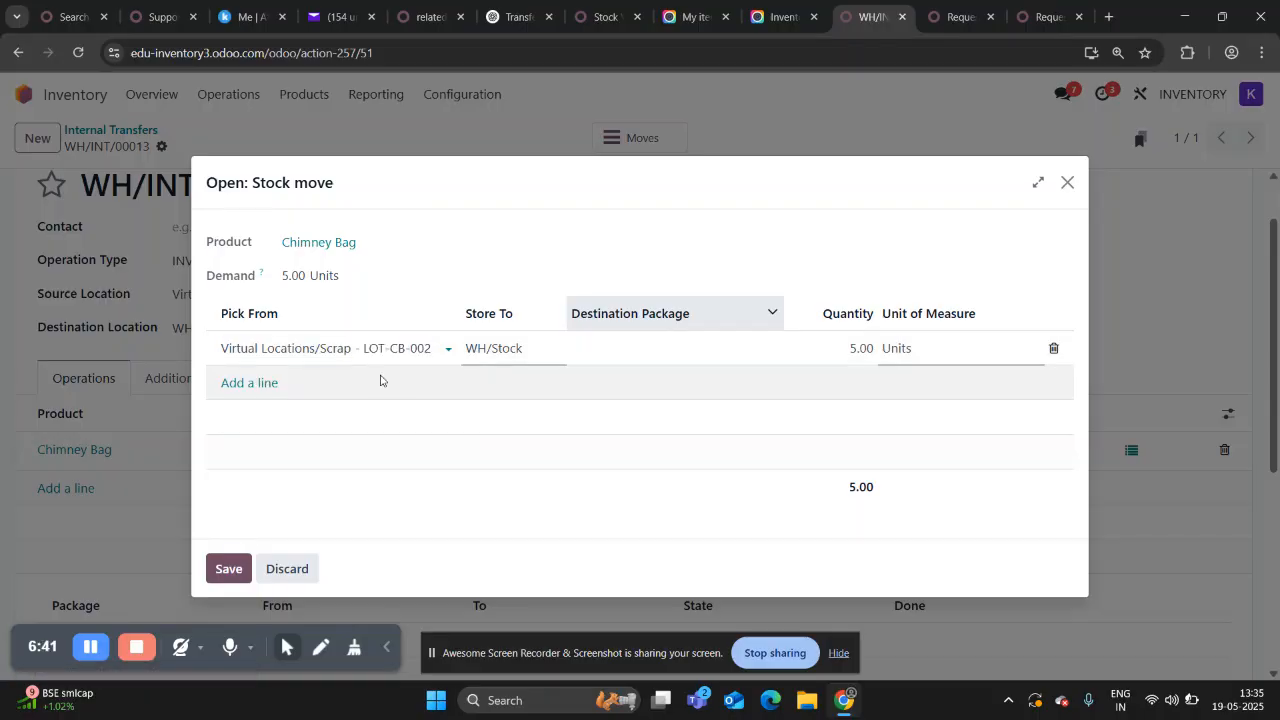
pyautogui.click(229, 569)
# Validate the internal transfer and open the stock valuation report to check the Chimney Bag units returned to stock.
pyautogui.scroll(1, 478, 320)
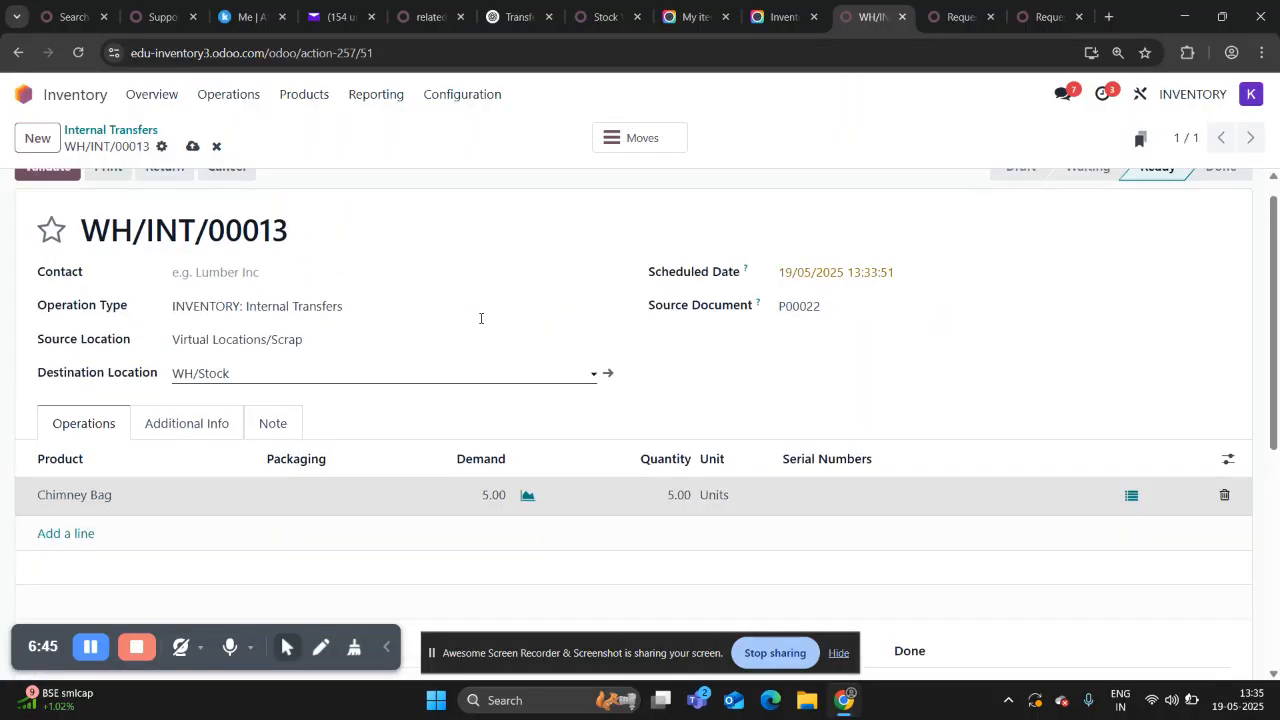
pyautogui.click(48, 192)
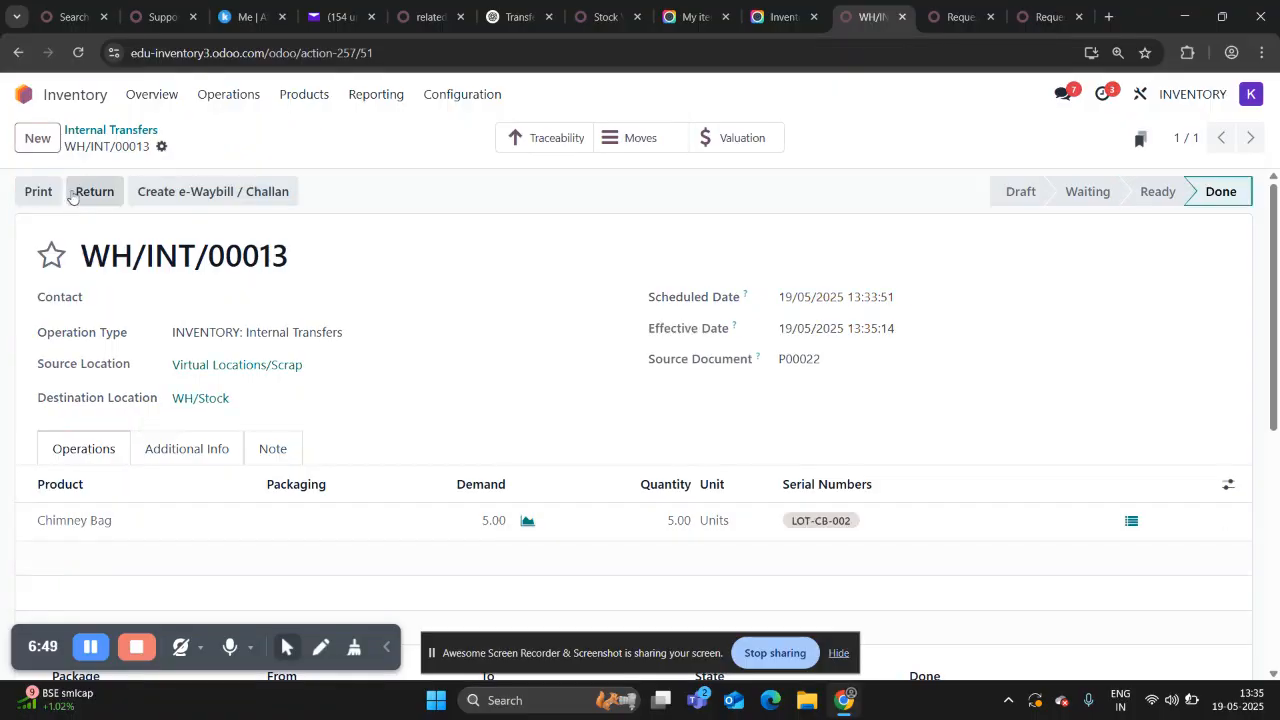
pyautogui.click(383, 100)
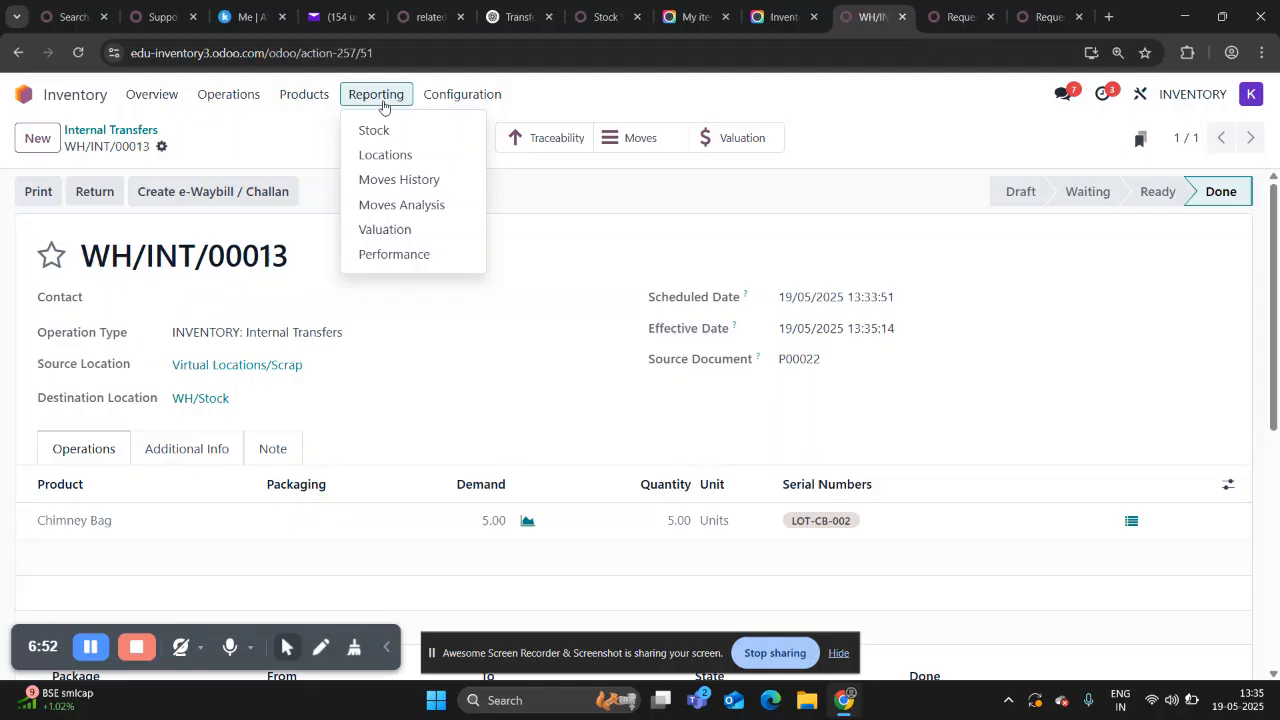
pyautogui.click(384, 230)
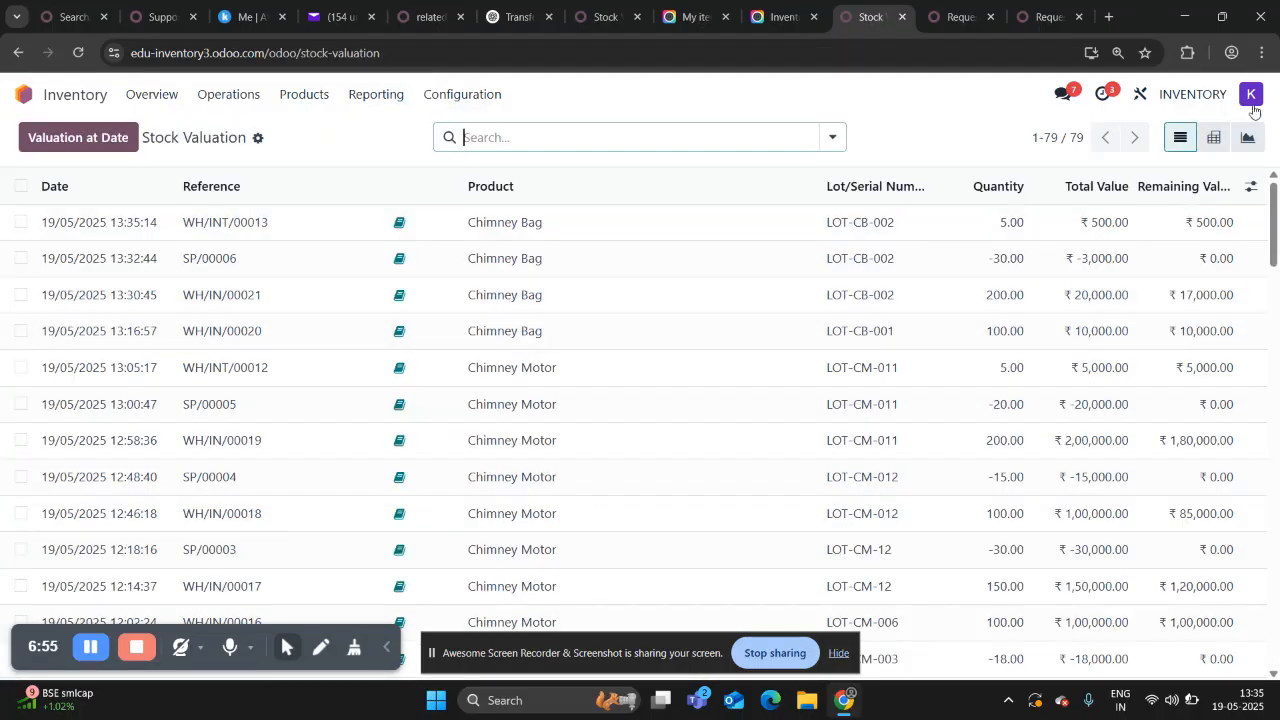